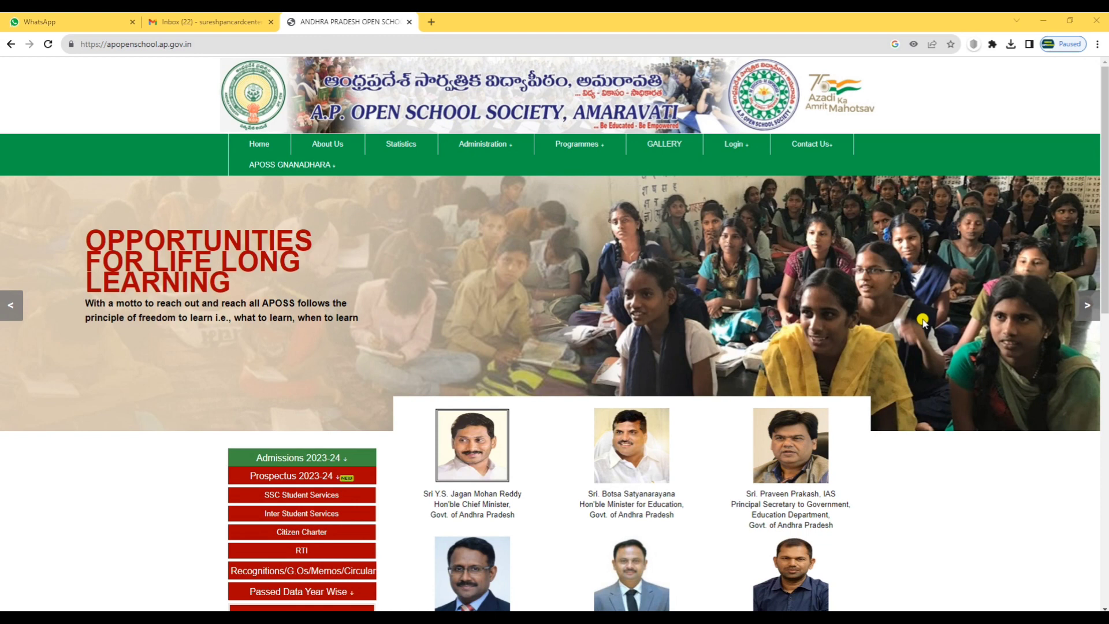
# Step: Search the web for APOSS and open the apopenschool.ap.gov.in website from the results
pyautogui.click(286, 45)
pyautogui.write('APOSS')
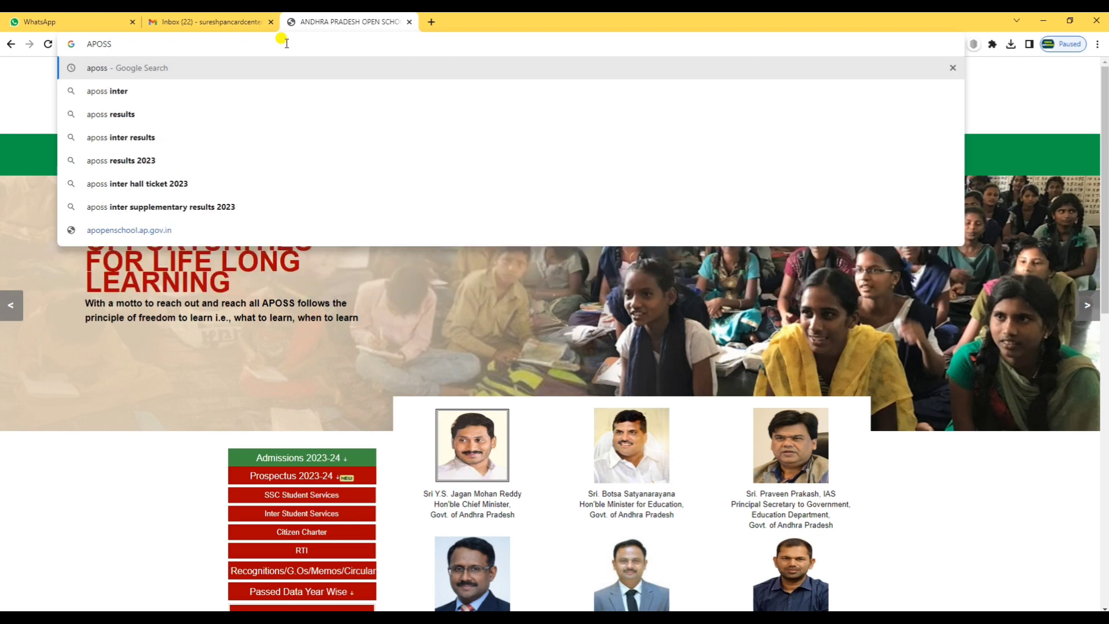
pyautogui.press('Return')
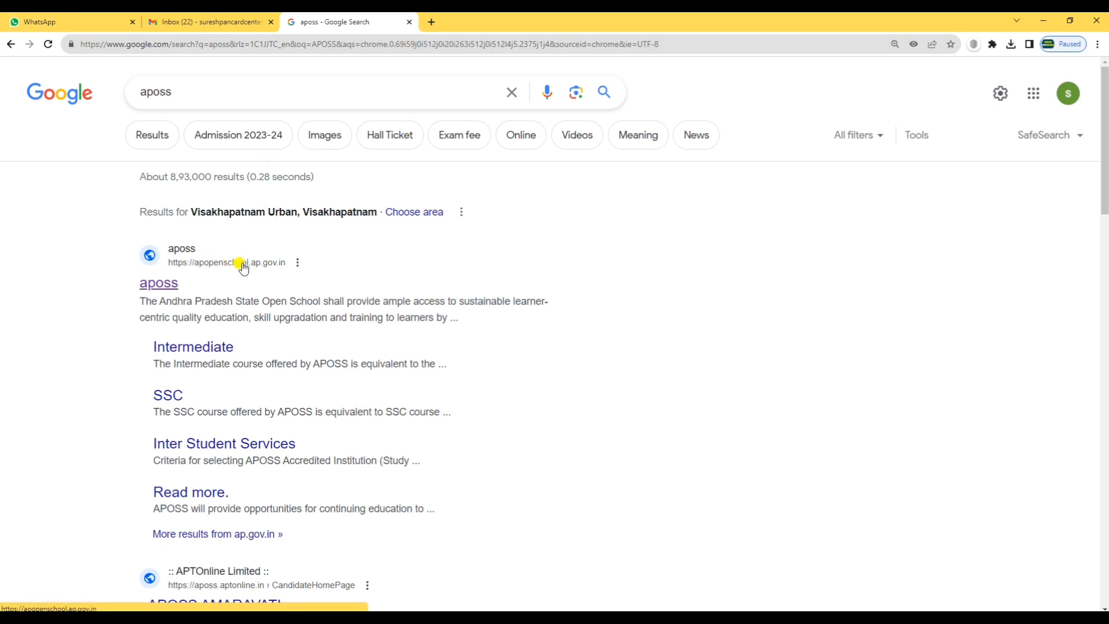
pyautogui.click(183, 252)
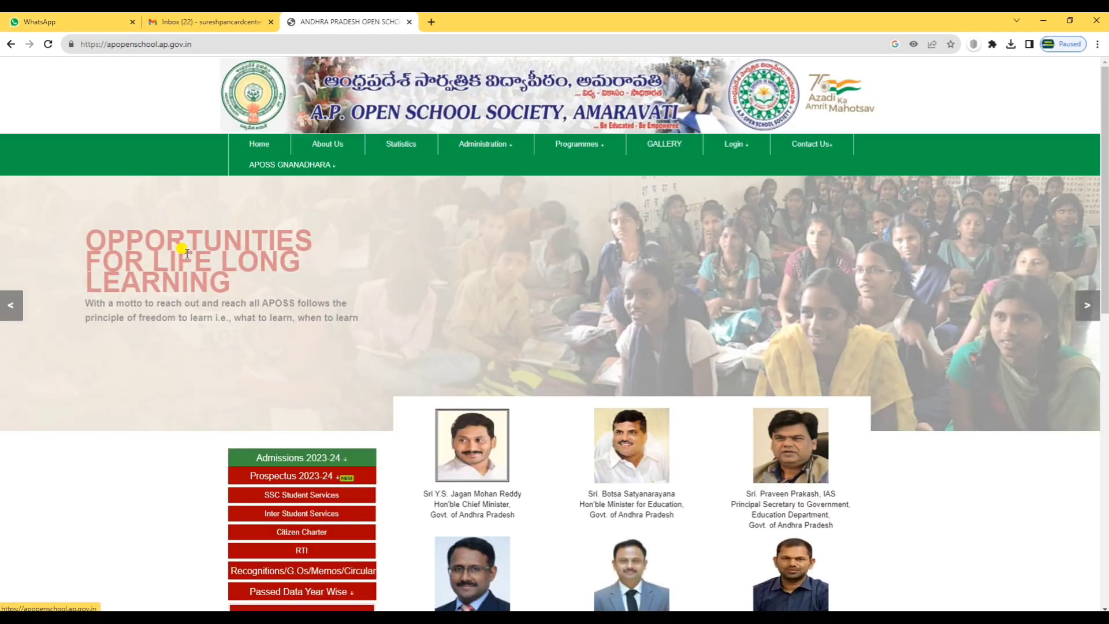
# Step: Open the APOSS SSC & INTER Exam Payment Link - April-2024 from the home page's Quick Links
pyautogui.scroll(-2, 549, 236)
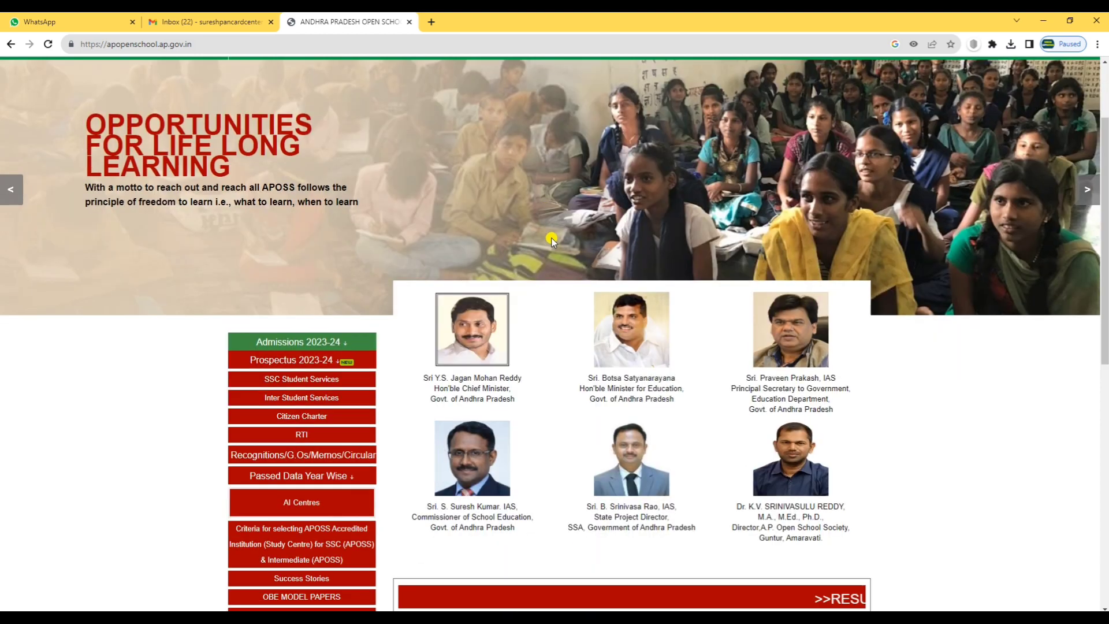
pyautogui.scroll(-4, 732, 258)
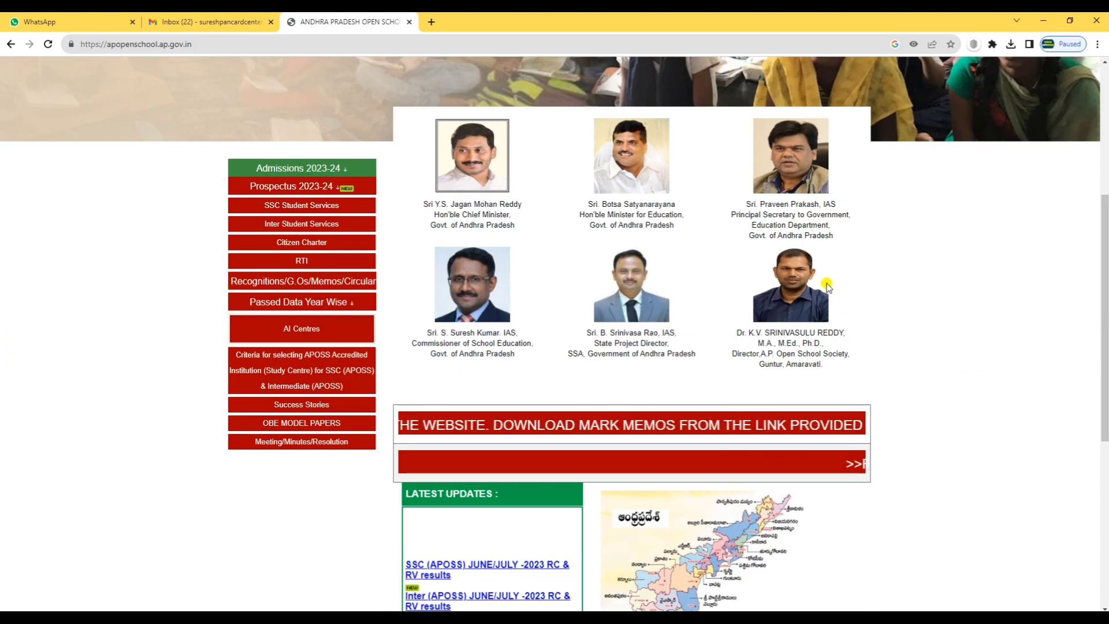
pyautogui.scroll(-6, 827, 286)
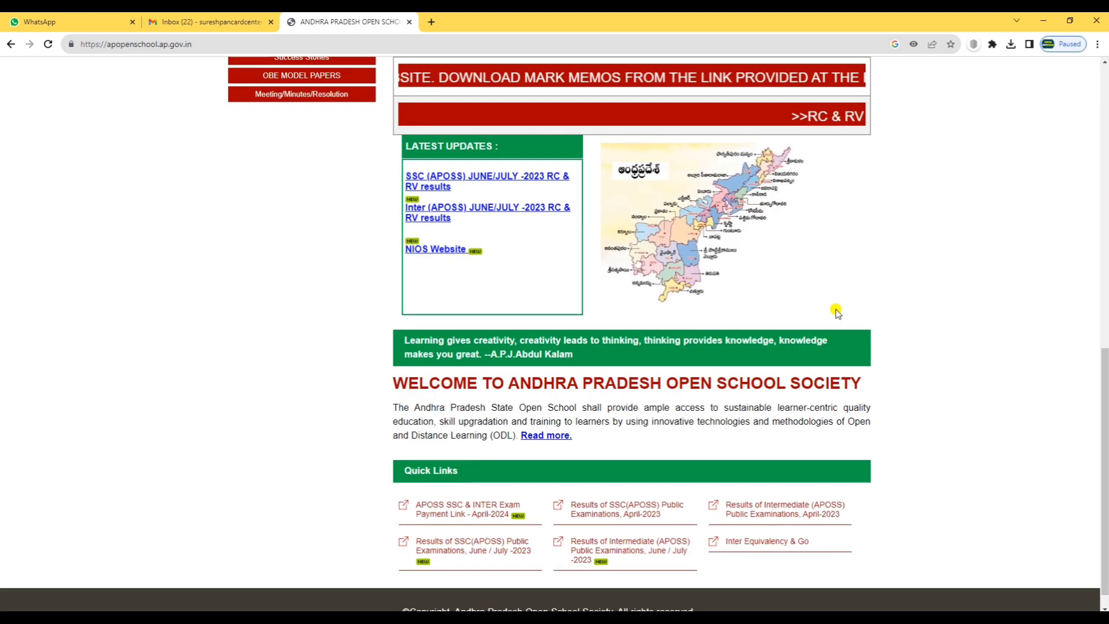
pyautogui.scroll(-1, 439, 358)
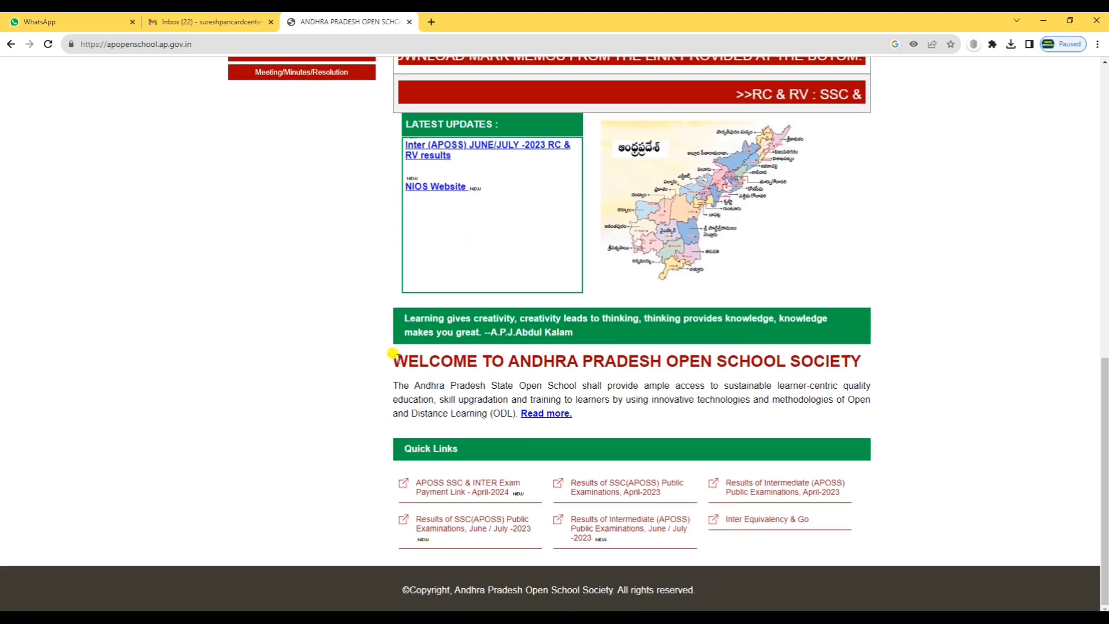
pyautogui.moveTo(393, 354); pyautogui.dragTo(879, 359)
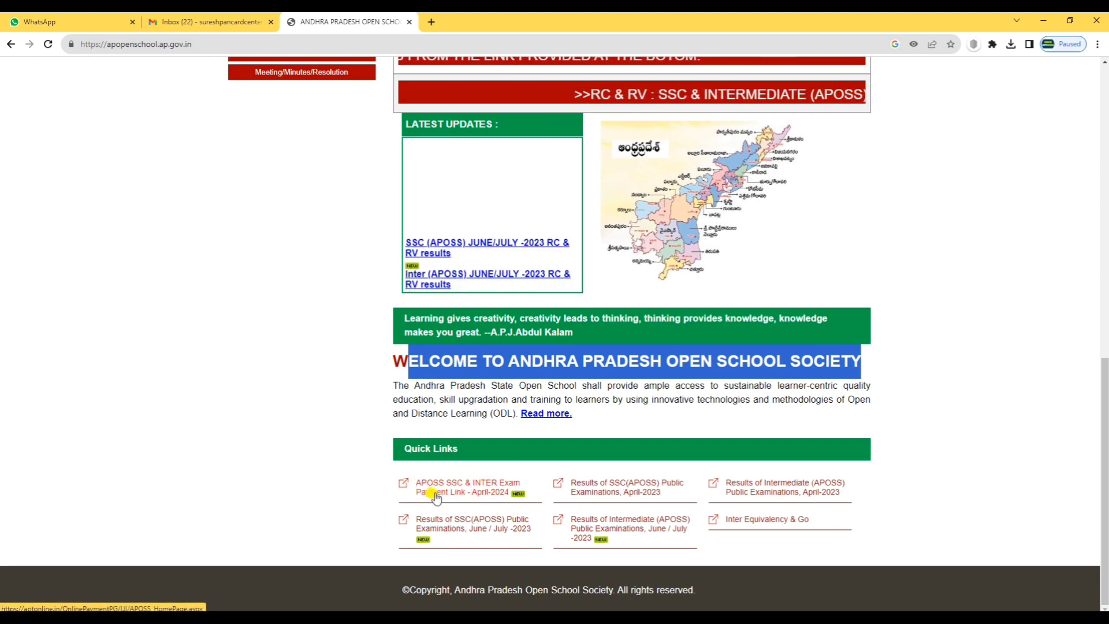
pyautogui.click(490, 484)
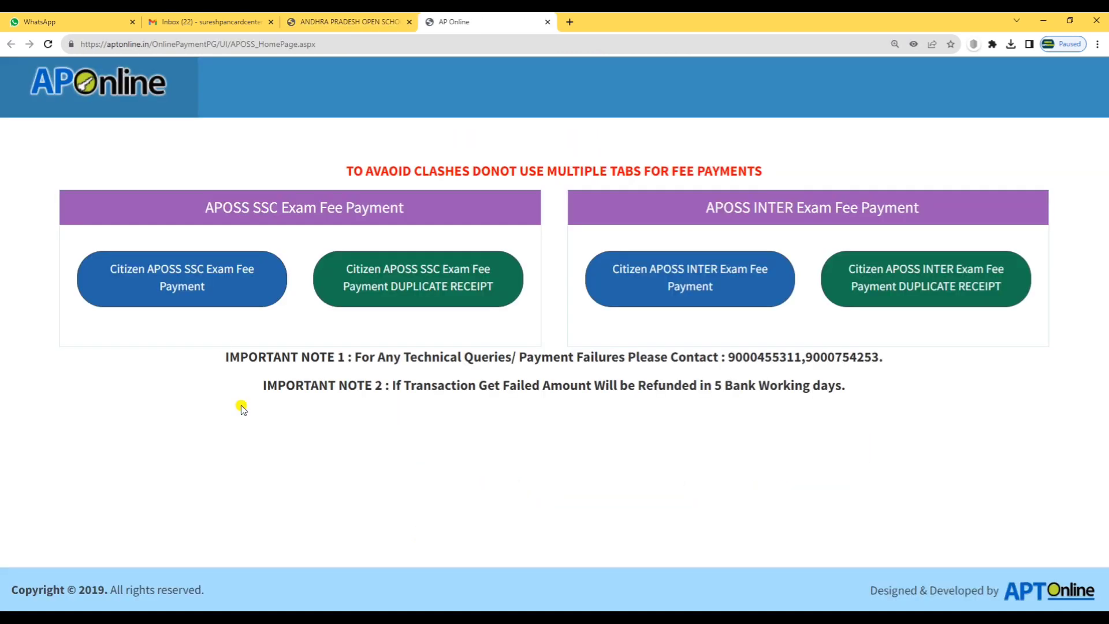
# Step: Open the Citizen APOSS INTER Exam Fee Payment form
pyautogui.moveTo(351, 166); pyautogui.dragTo(712, 166)
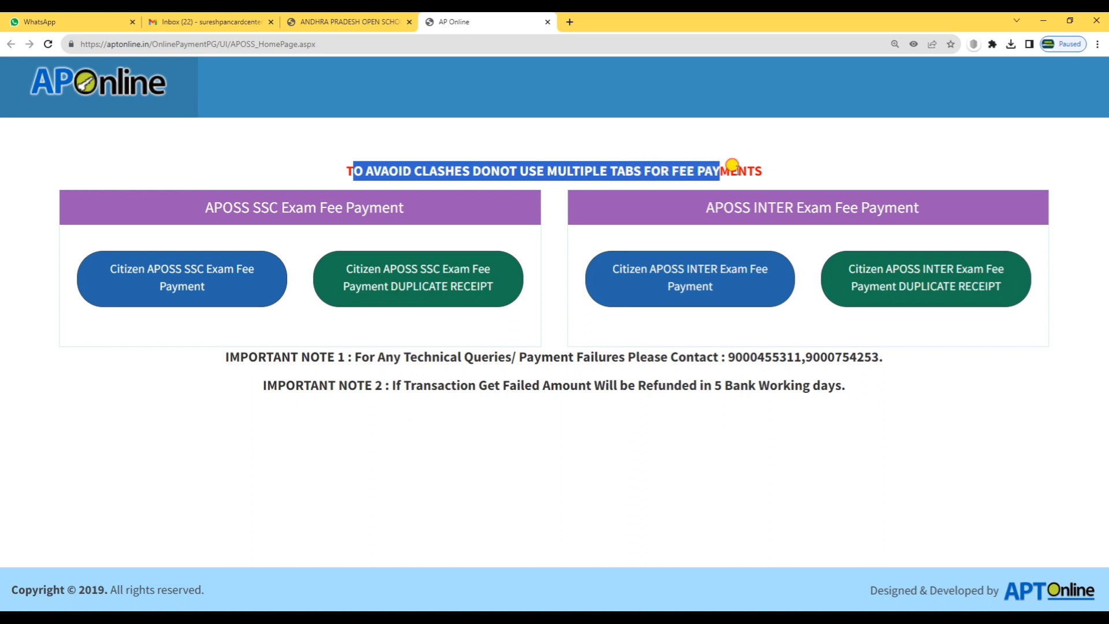
pyautogui.click(733, 165)
pyautogui.moveTo(603, 168); pyautogui.dragTo(745, 167)
pyautogui.click(757, 167)
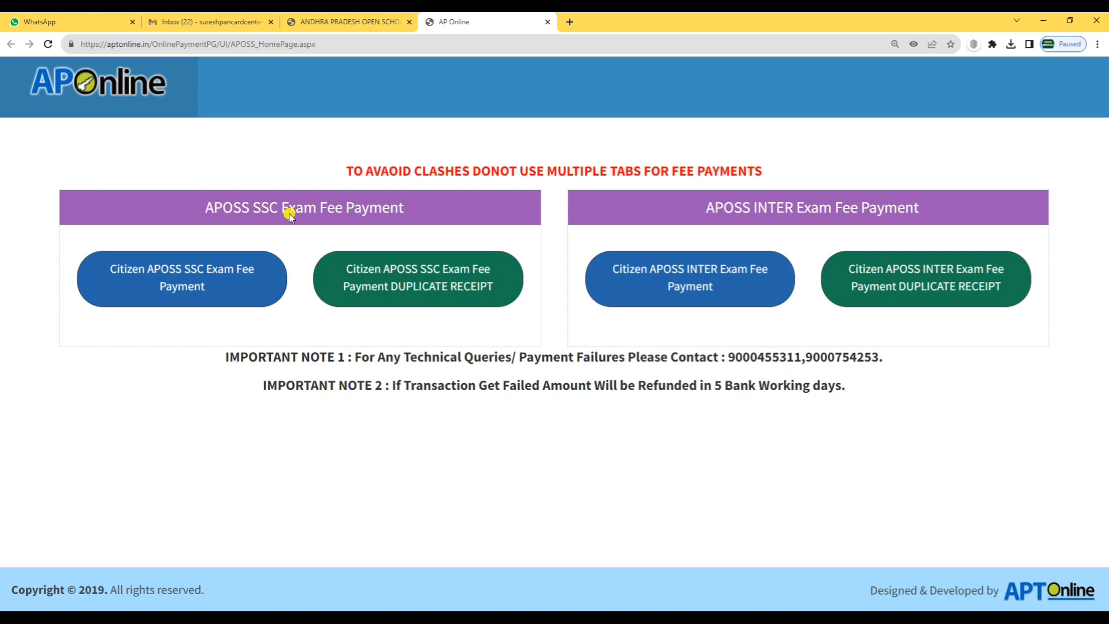
pyautogui.moveTo(217, 198); pyautogui.dragTo(420, 208)
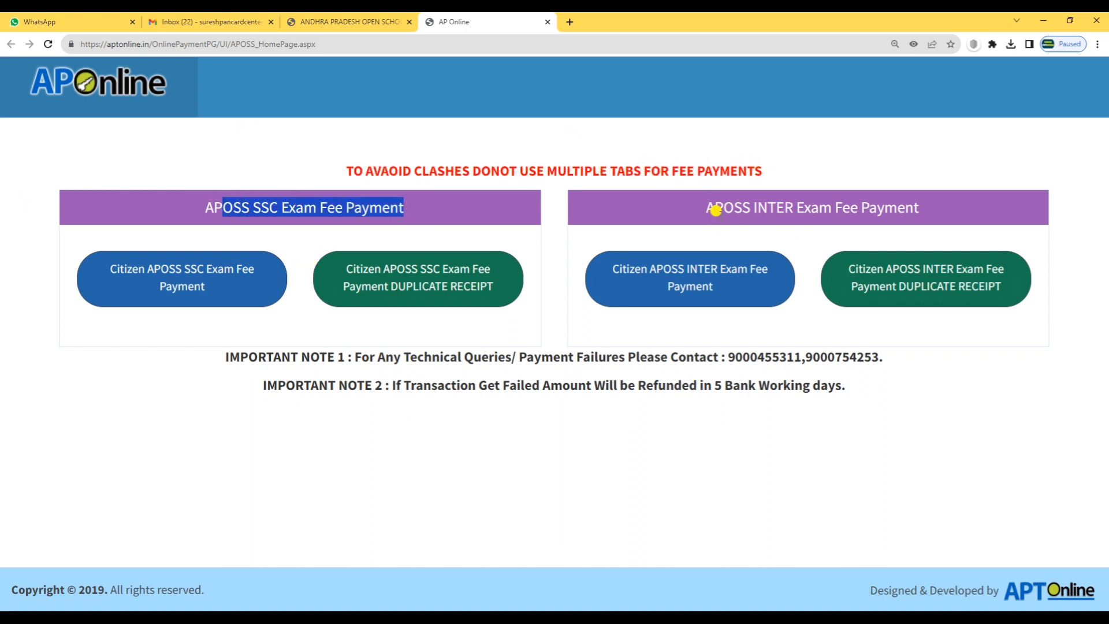
pyautogui.moveTo(716, 210); pyautogui.dragTo(871, 207)
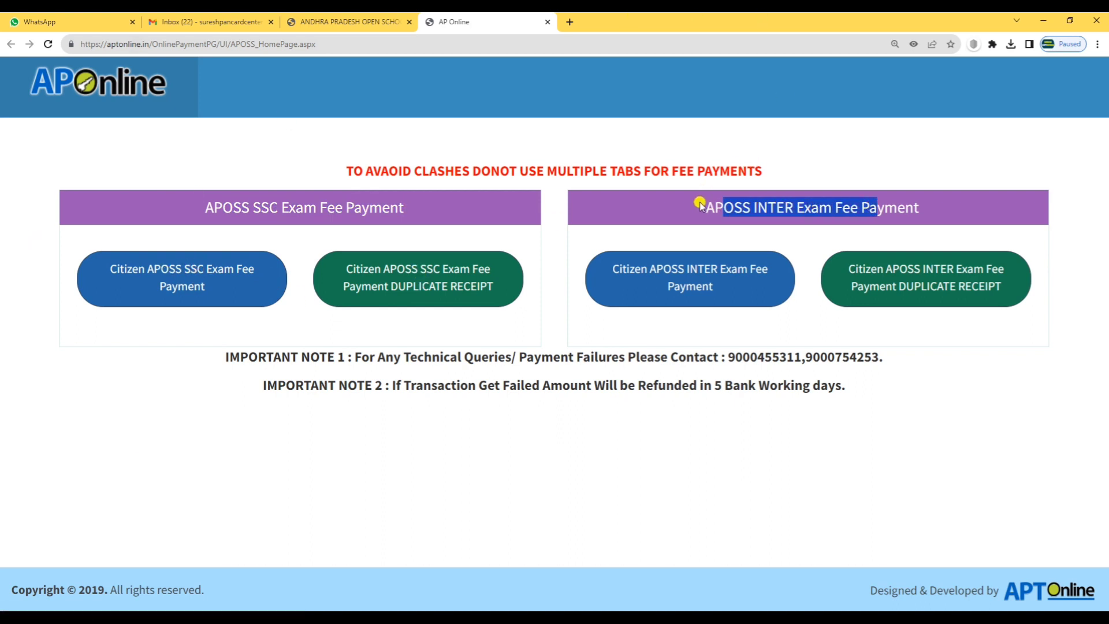
pyautogui.moveTo(700, 205); pyautogui.dragTo(972, 196)
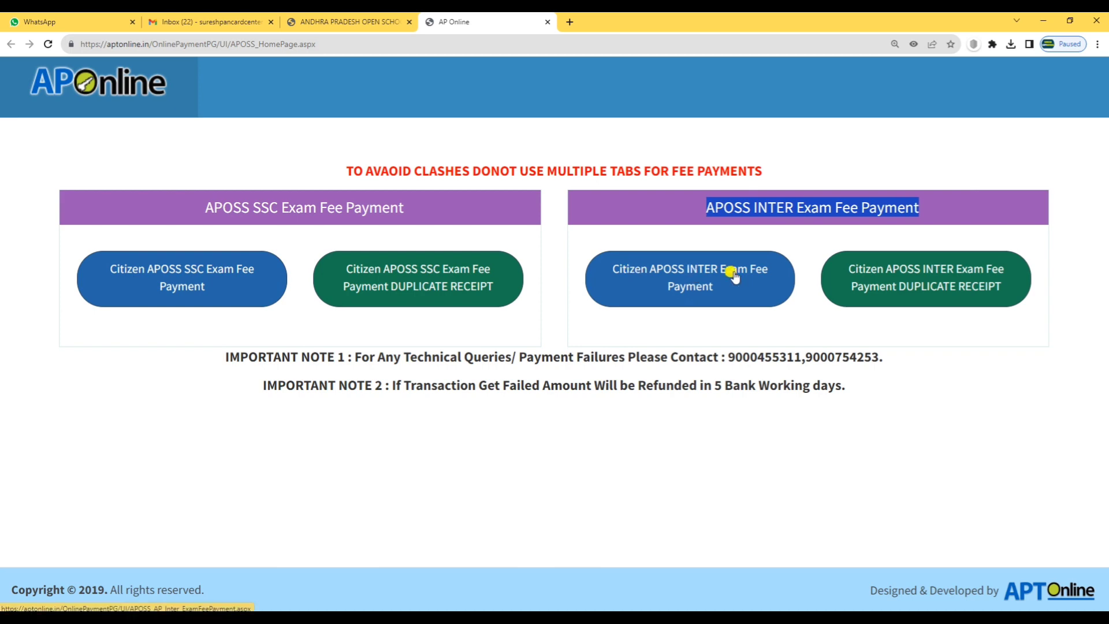
pyautogui.click(702, 281)
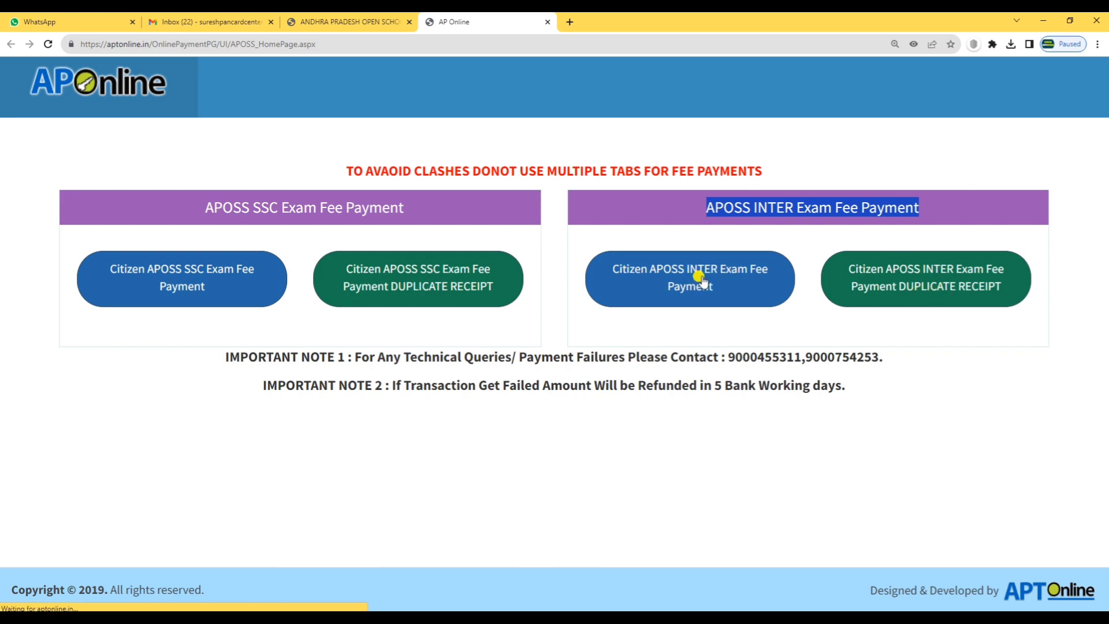
# Step: Enter the student's admission number in the examination fee payment form
pyautogui.click(600, 211)
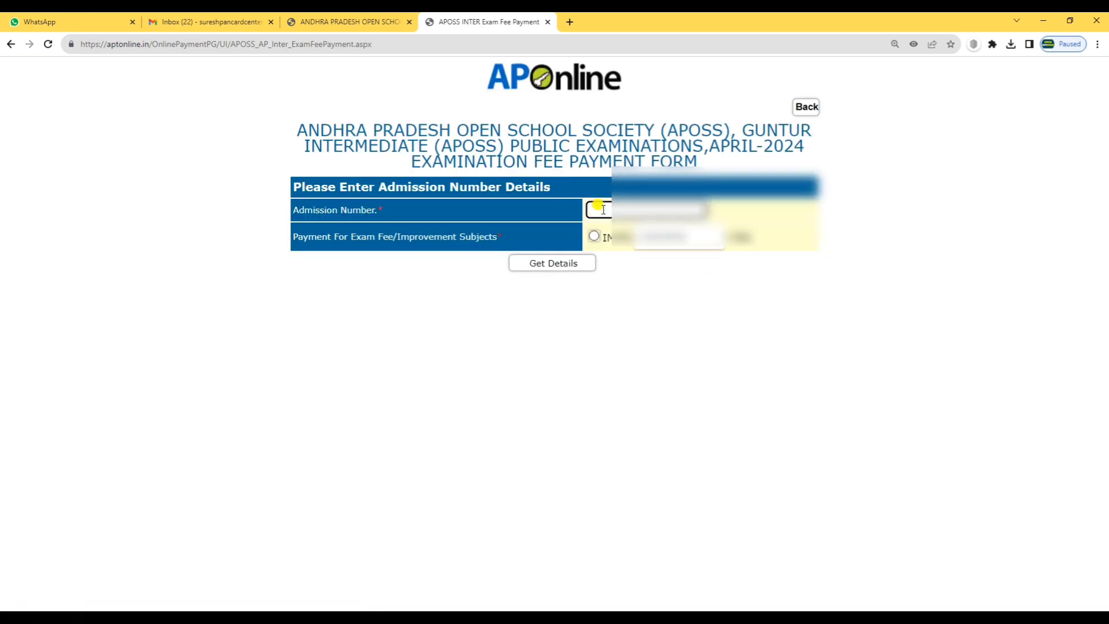
pyautogui.hotkey('ctrl', 'v')
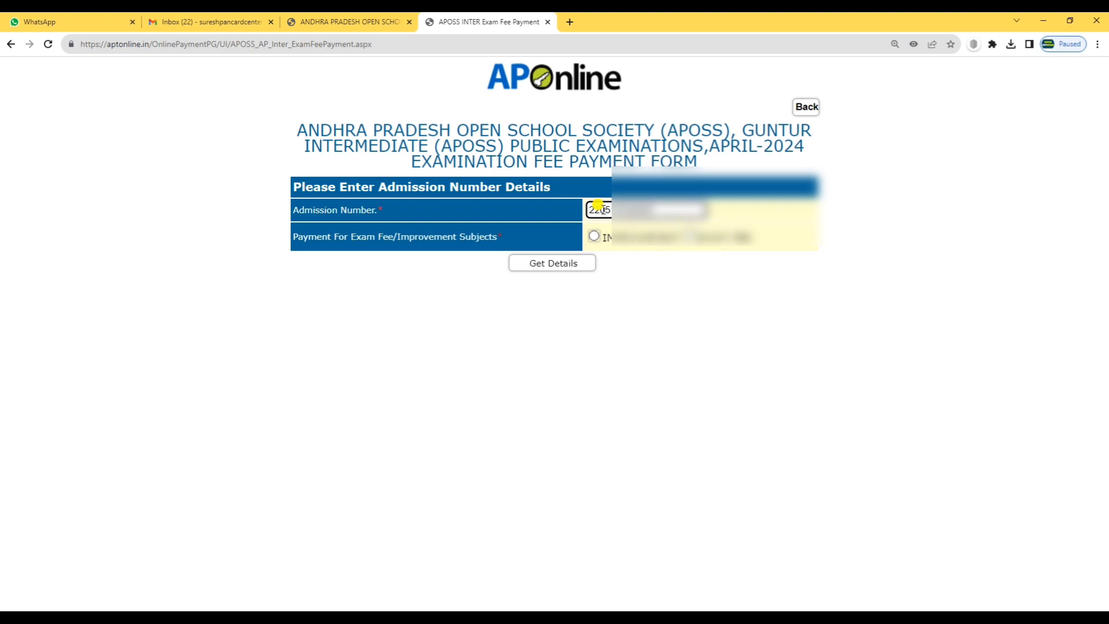
pyautogui.moveTo(299, 236); pyautogui.dragTo(402, 246)
pyautogui.click(470, 229)
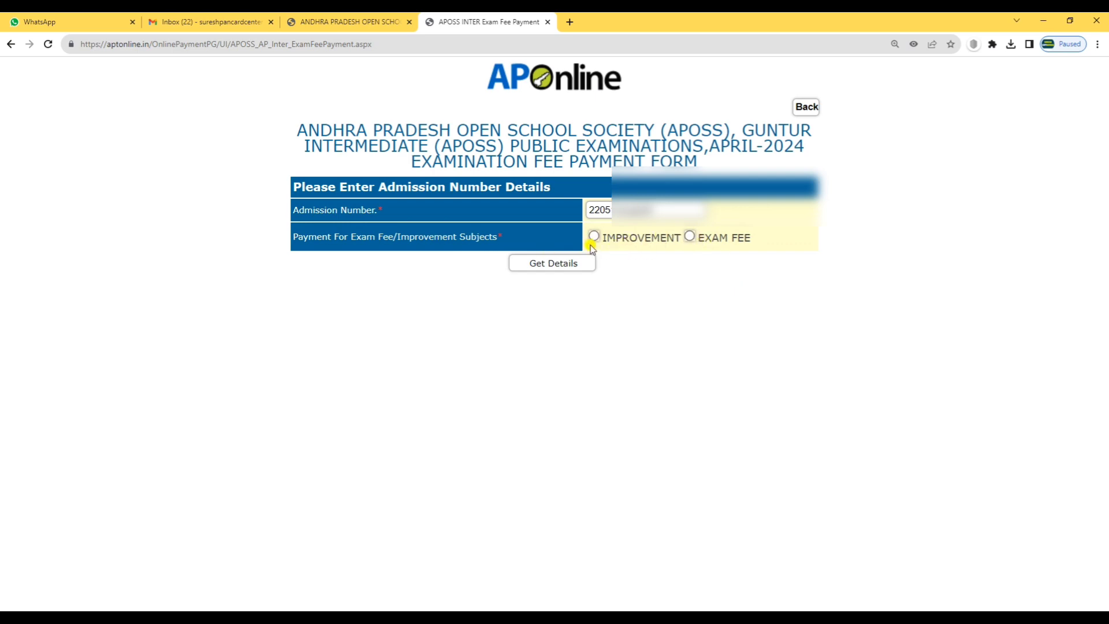
# Step: Load the student's details for IMPROVEMENT payment and review the listed subjects and fees
pyautogui.click(634, 239)
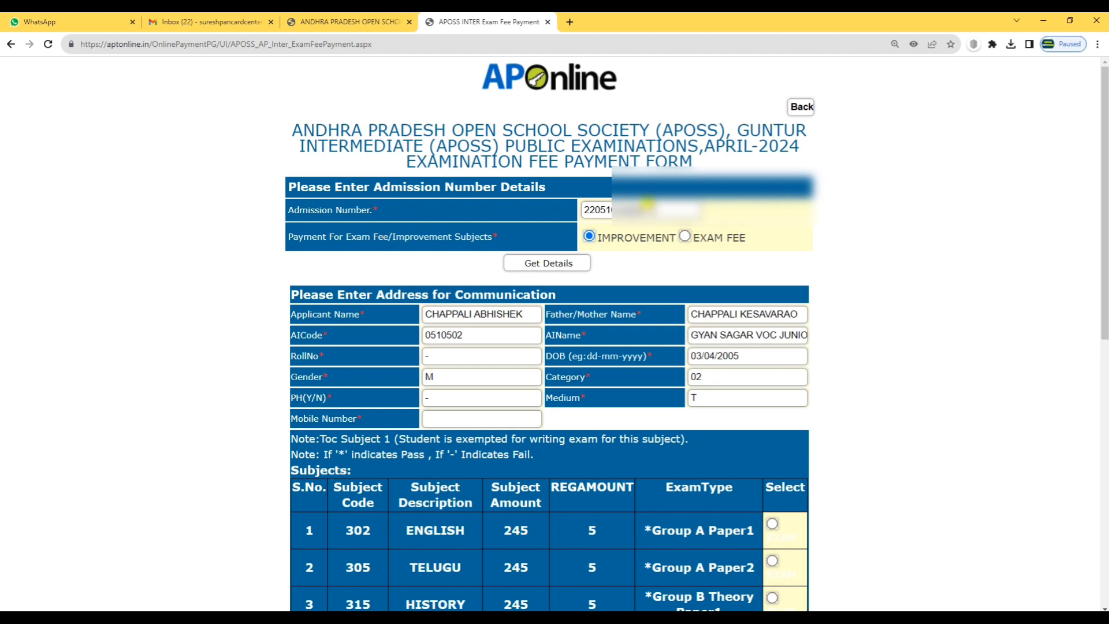
pyautogui.scroll(-4, 675, 365)
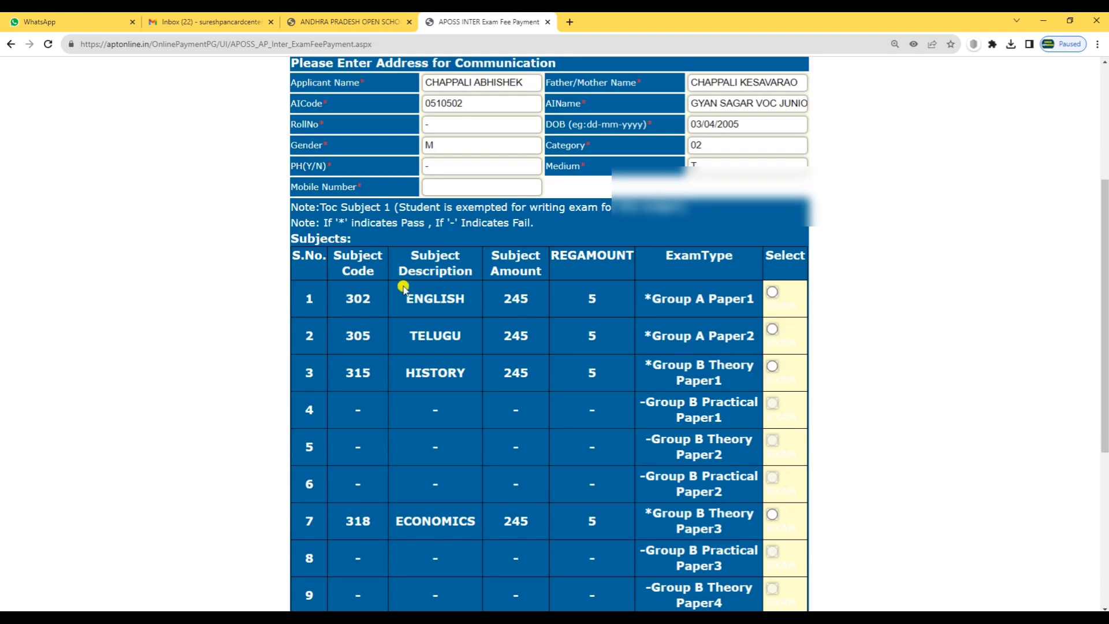
pyautogui.scroll(-3, 402, 287)
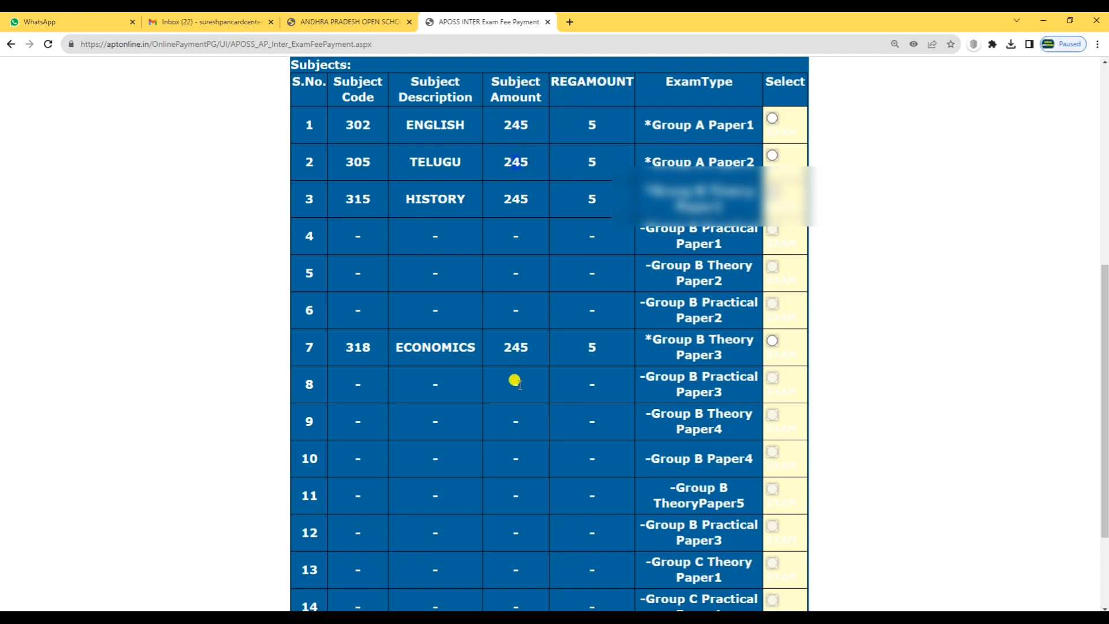
pyautogui.scroll(-3, 543, 386)
# Step: Set the payment type to EXAM FEE and get the student's details for it
pyautogui.scroll(9, 589, 391)
pyautogui.scroll(1, 589, 391)
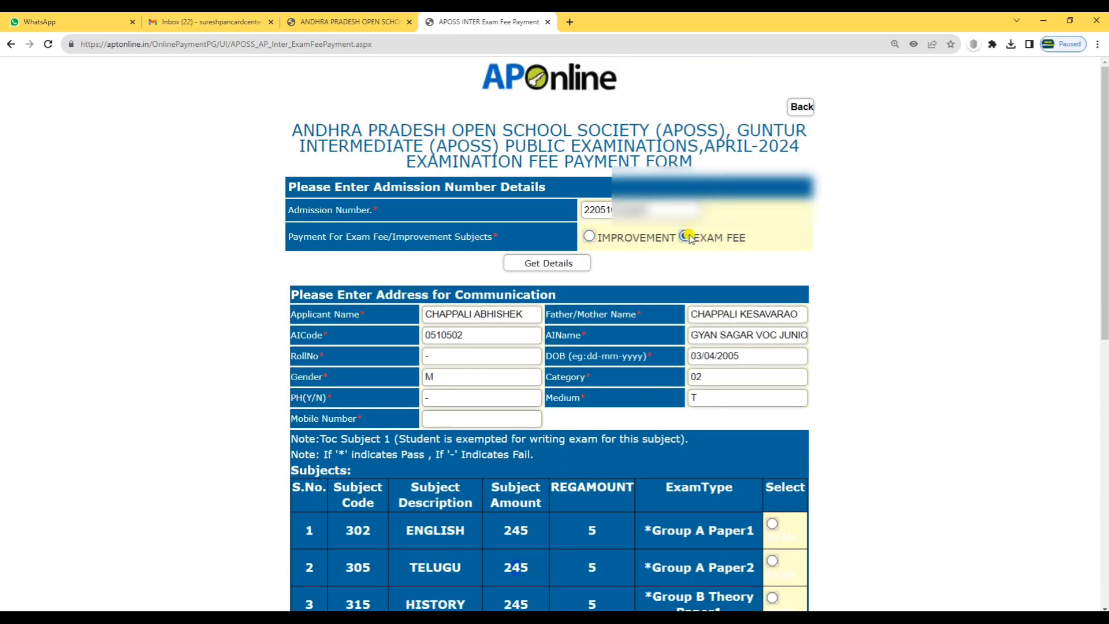
pyautogui.click(553, 264)
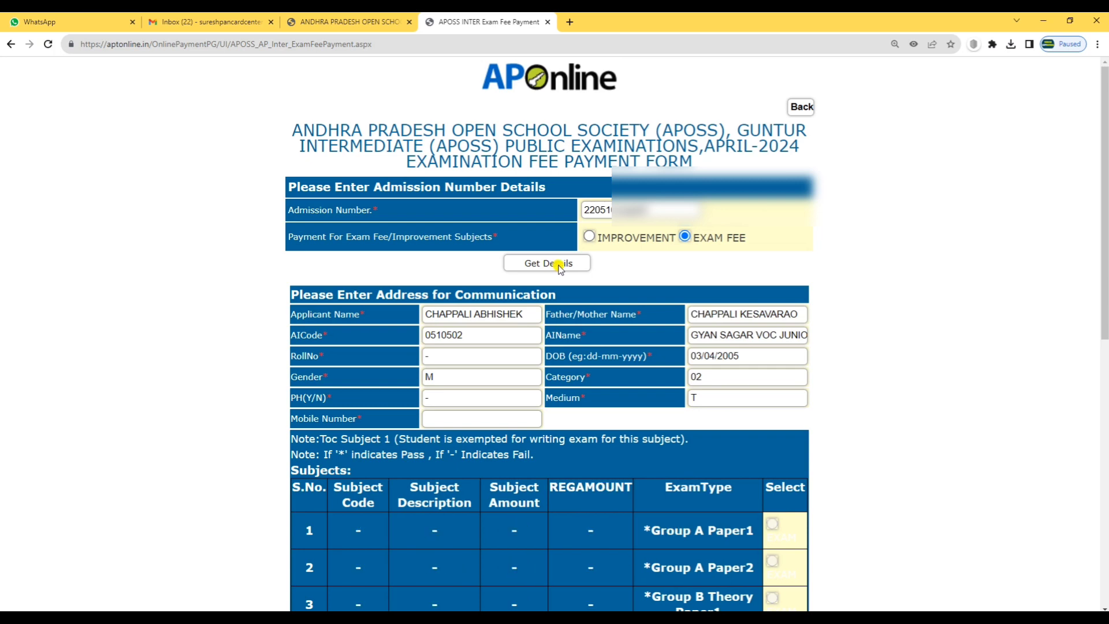
# Step: Select subject 317 Political Science (Group B Theory Paper2) for the exam fee payment
pyautogui.scroll(-4, 504, 246)
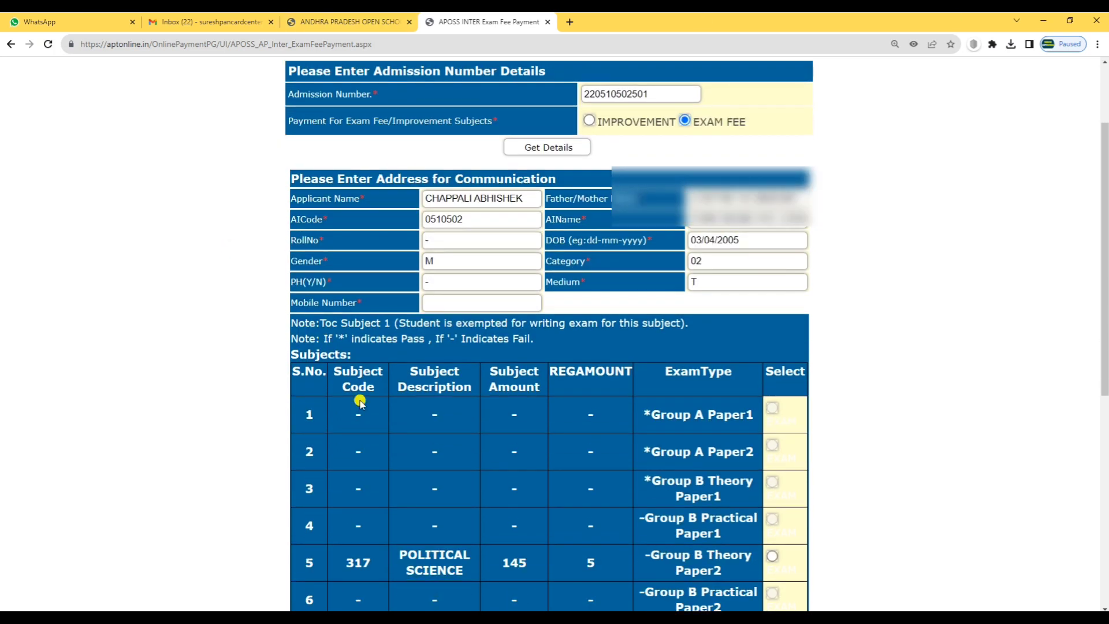
pyautogui.scroll(-8, 359, 402)
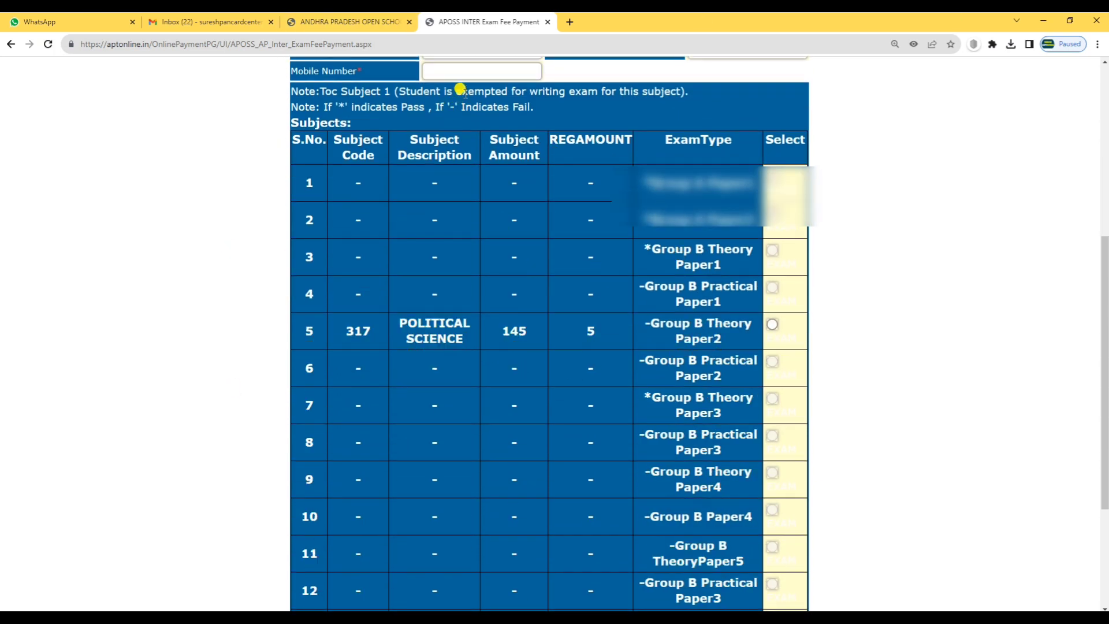
pyautogui.click(448, 71)
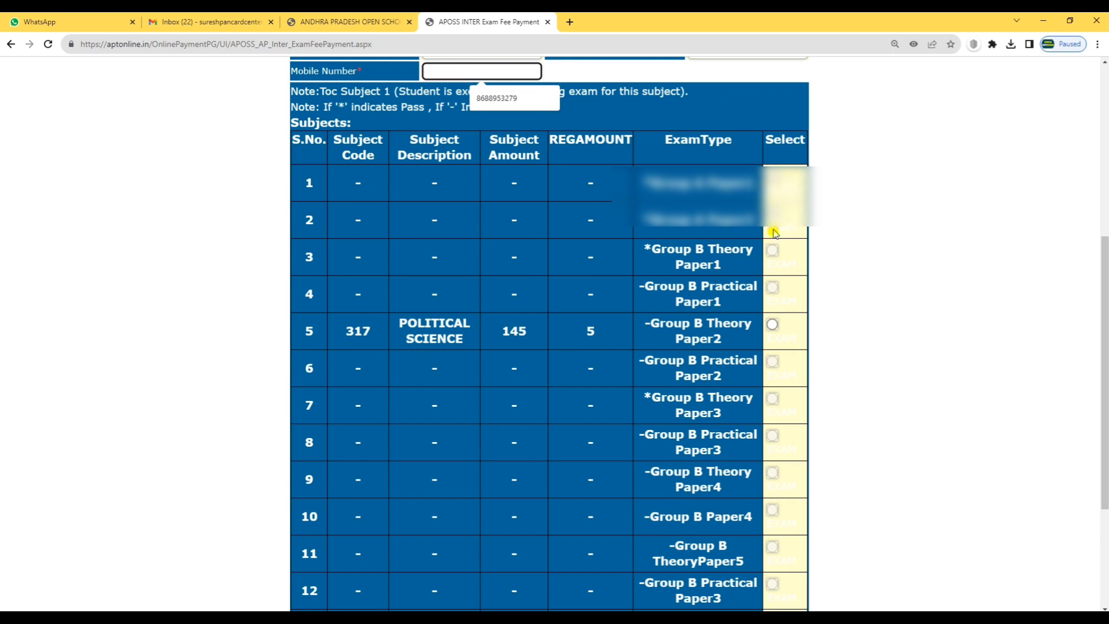
pyautogui.click(773, 324)
pyautogui.scroll(-3, 791, 392)
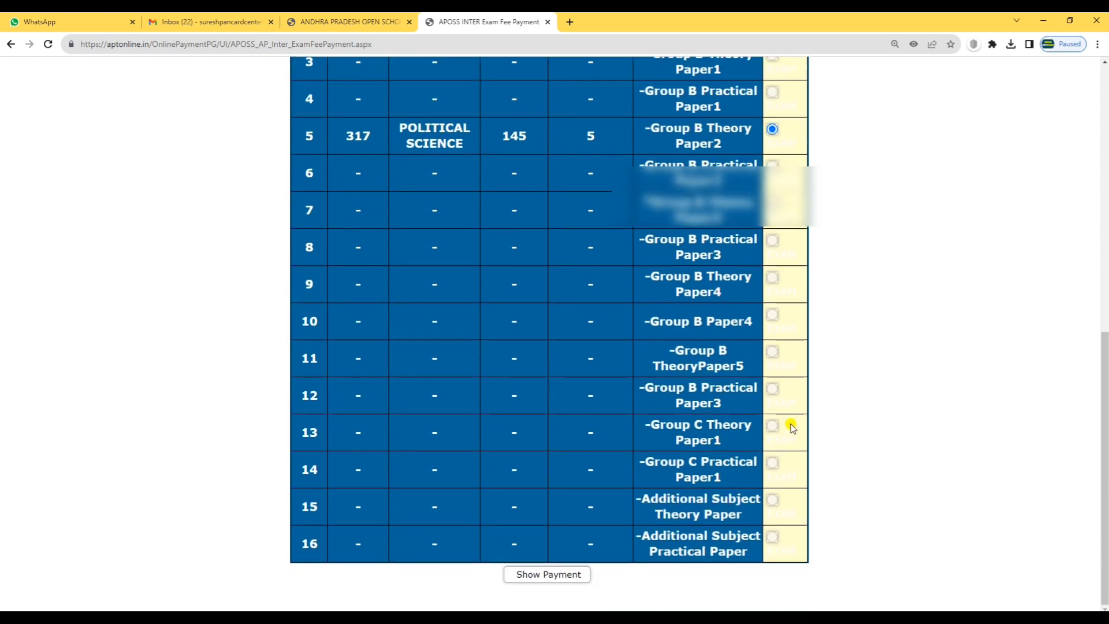
# Step: Activate the Mobile Number field and show the payment for the selected subject
pyautogui.scroll(4, 487, 389)
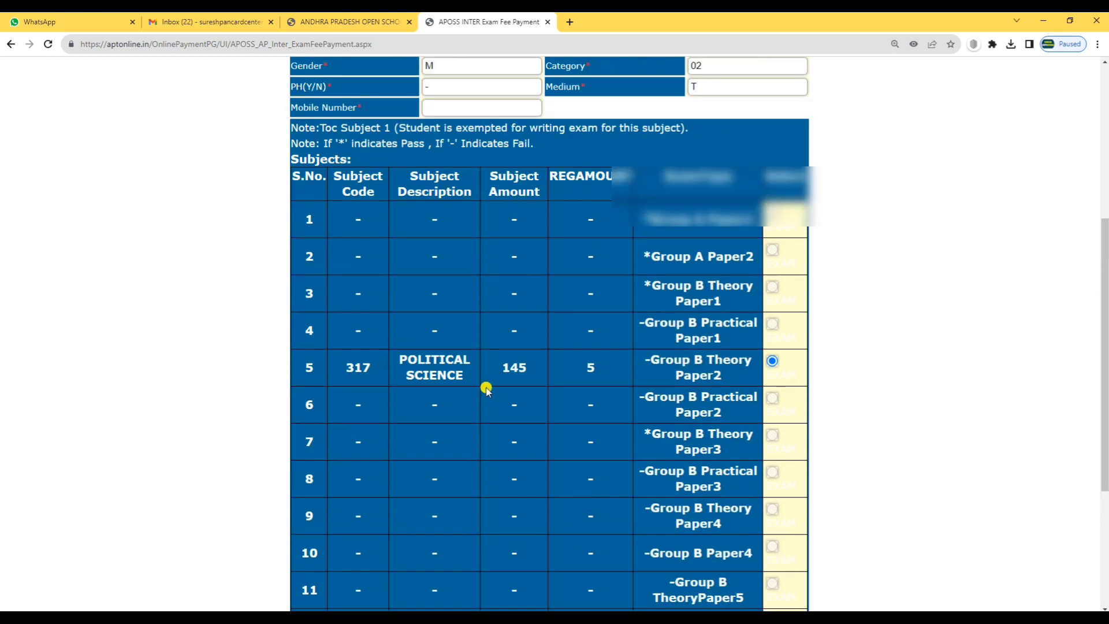
pyautogui.click(441, 108)
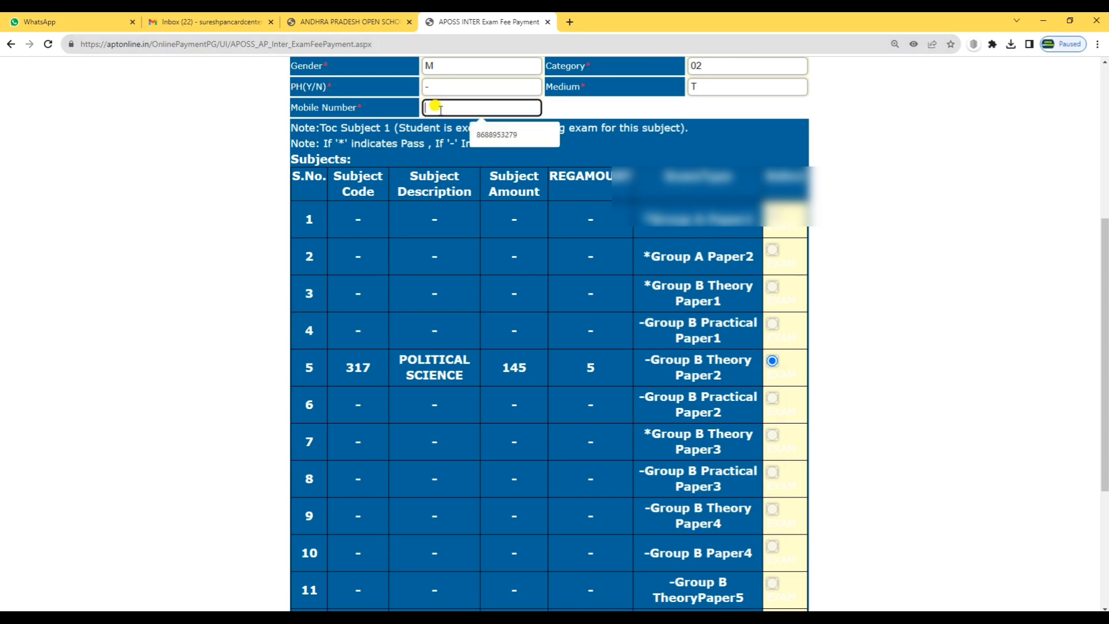
pyautogui.scroll(-4, 638, 380)
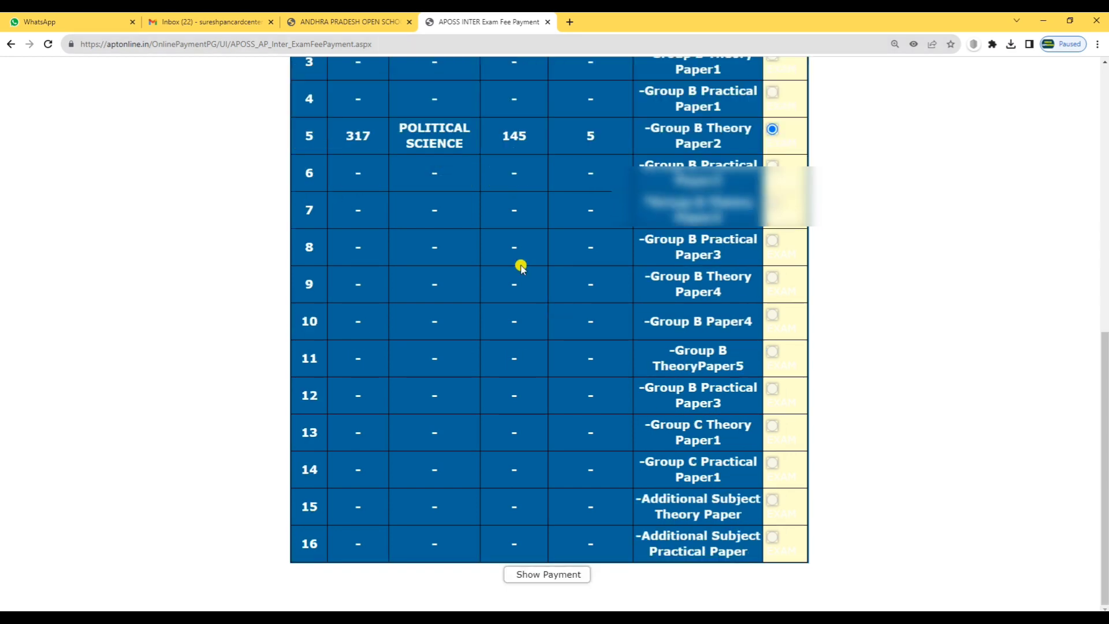
pyautogui.click(548, 574)
# Step: Choose DebitCard (DC) as the payment mode and confirm the payment
pyautogui.scroll(-3, 586, 413)
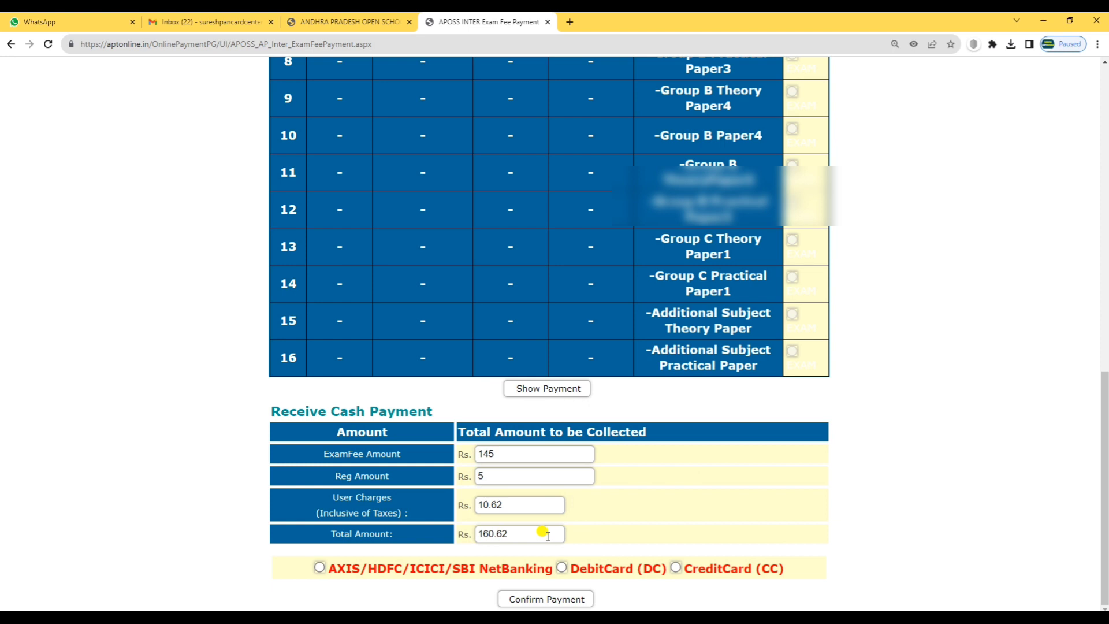
pyautogui.click(561, 567)
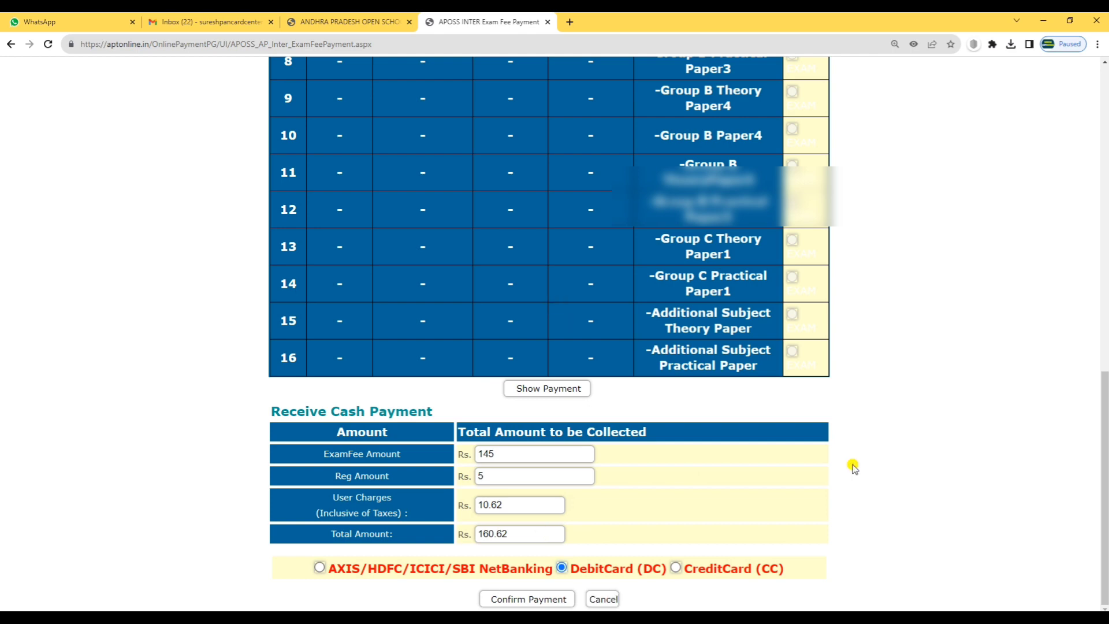
pyautogui.click(541, 599)
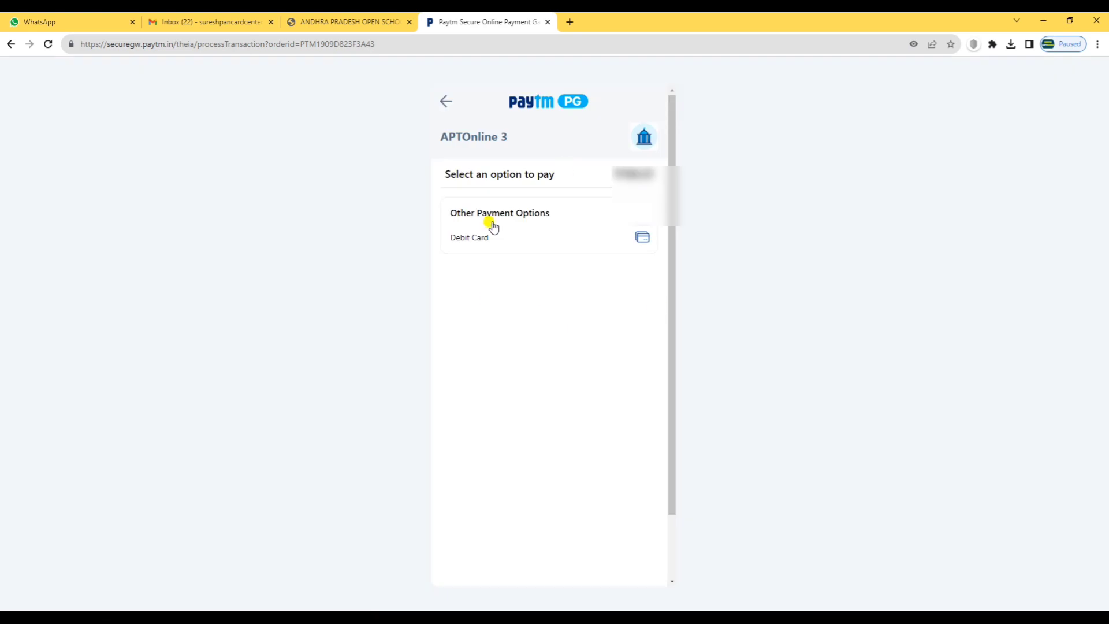
# Step: Pay the exam fee with the debit card, entering the card number, expiry and CVV, and submit the OTP
pyautogui.click(527, 241)
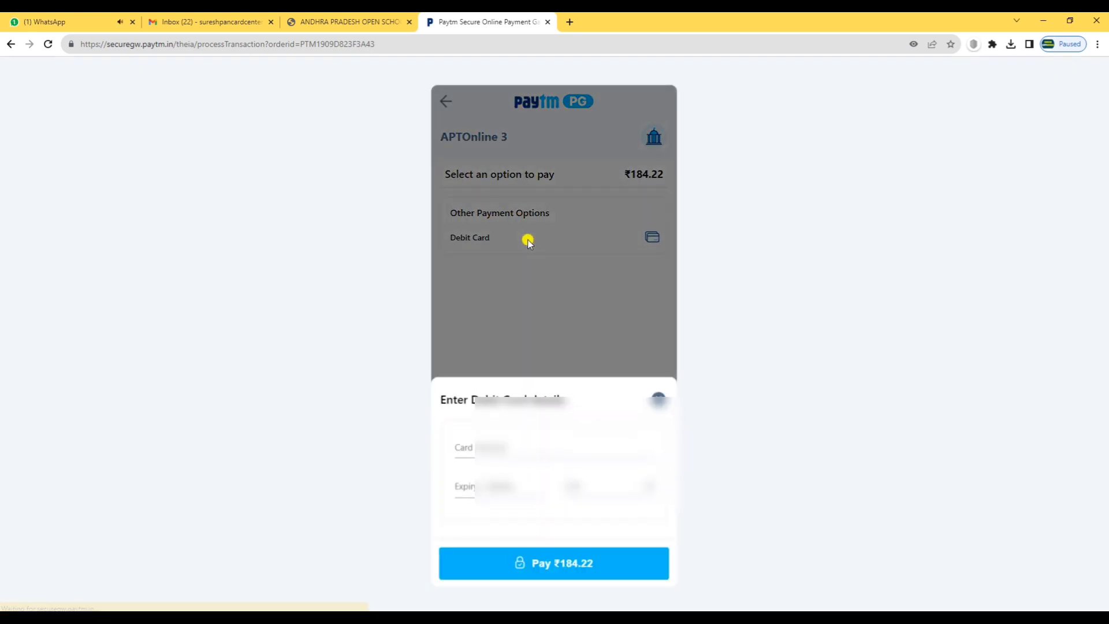
pyautogui.click(479, 440)
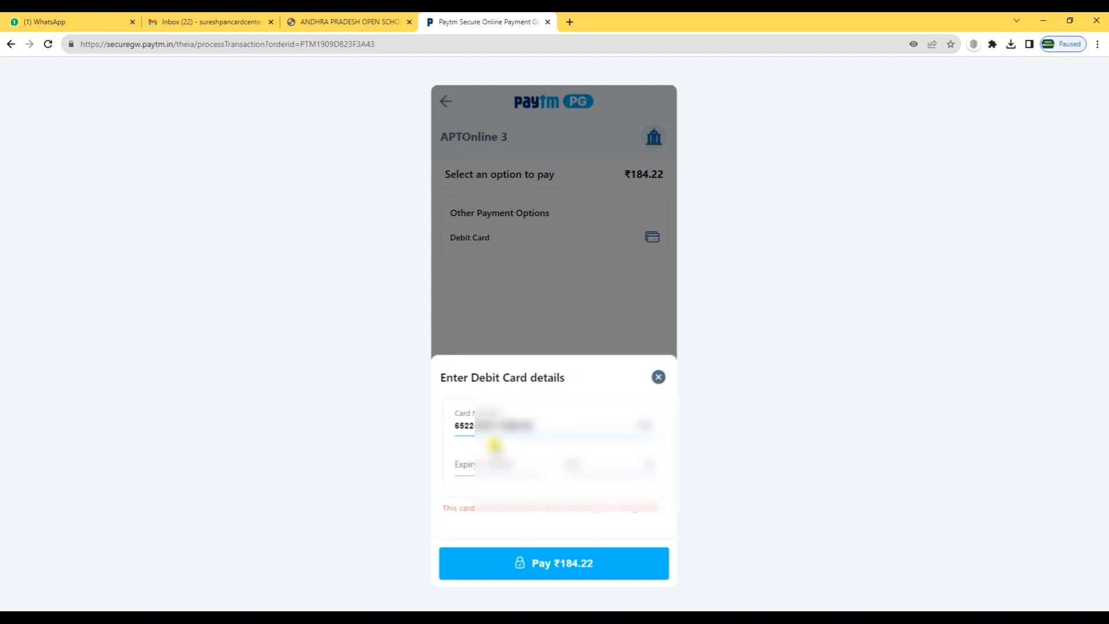
pyautogui.click(495, 445)
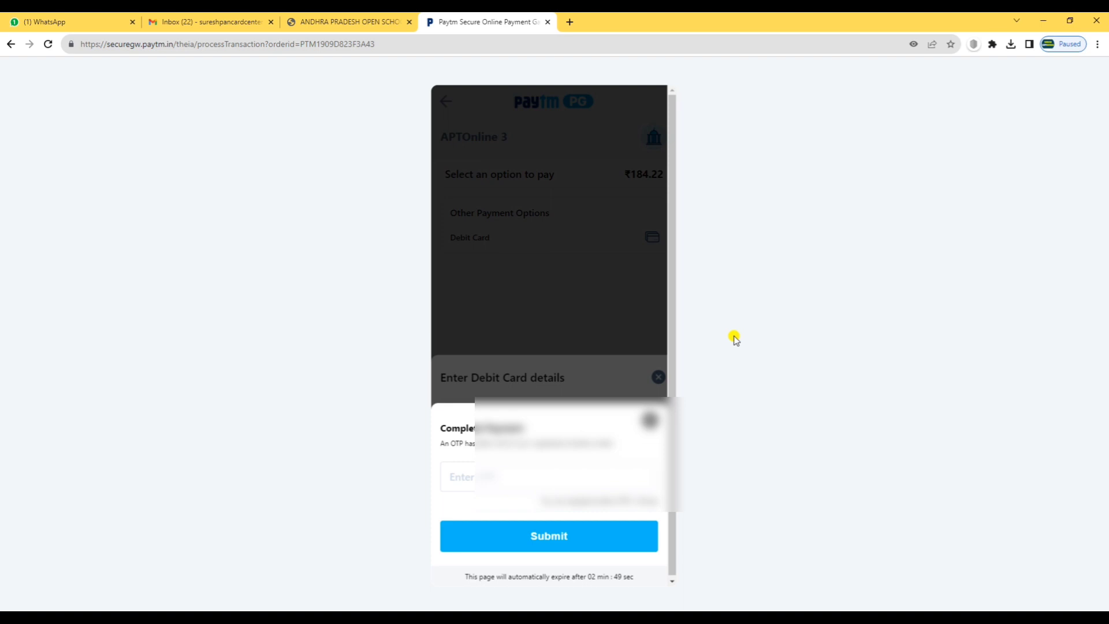
pyautogui.click(551, 467)
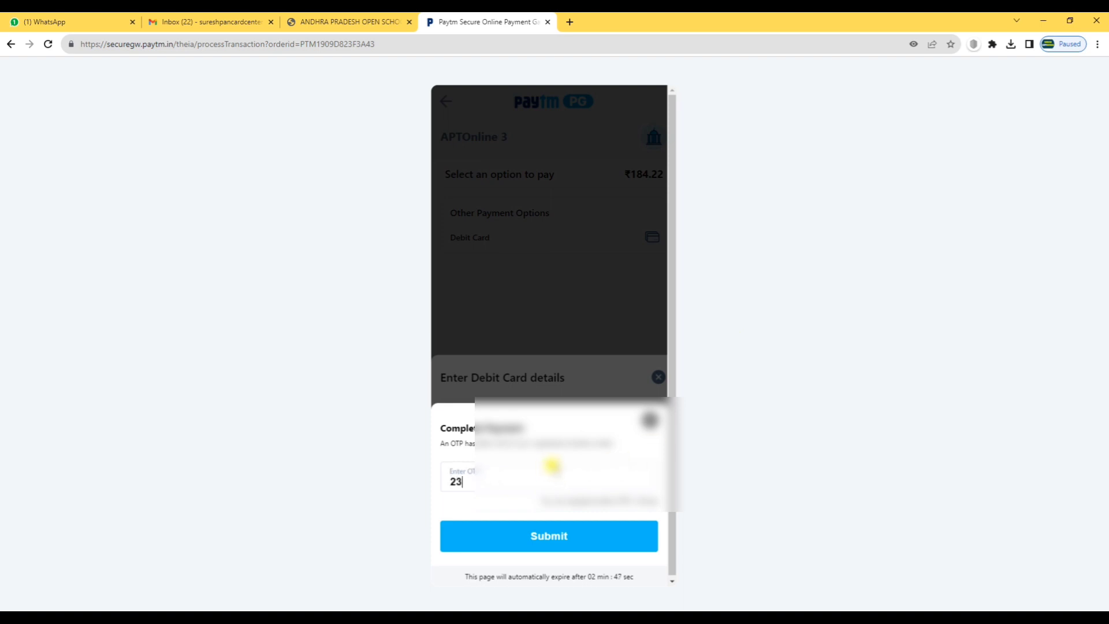
pyautogui.click(521, 542)
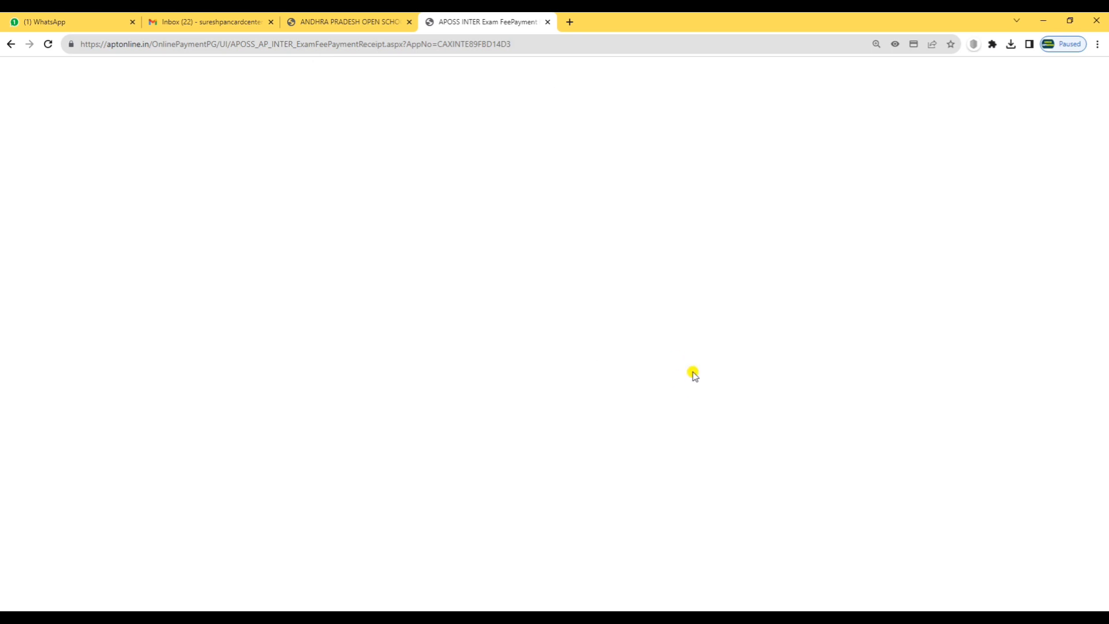
pyautogui.click(349, 22)
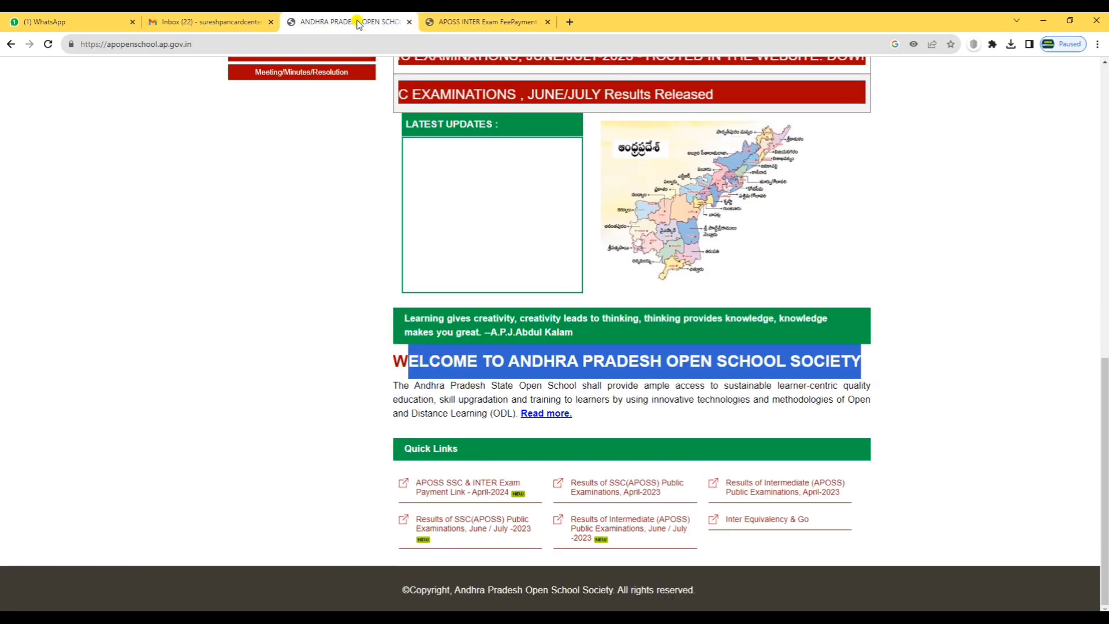
pyautogui.scroll(10, 577, 405)
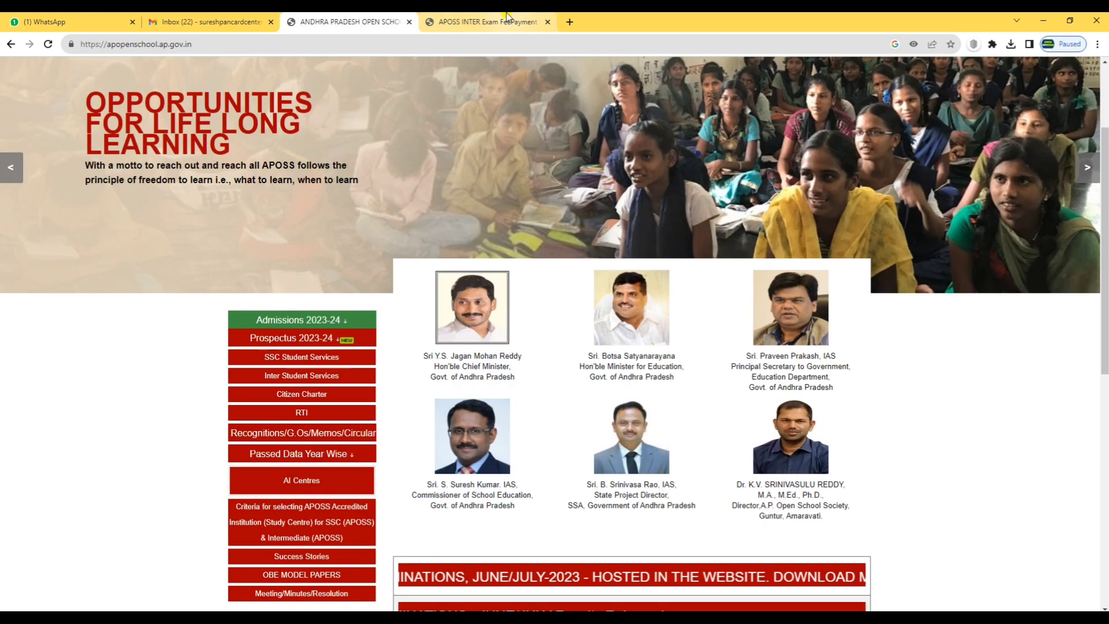
pyautogui.click(491, 21)
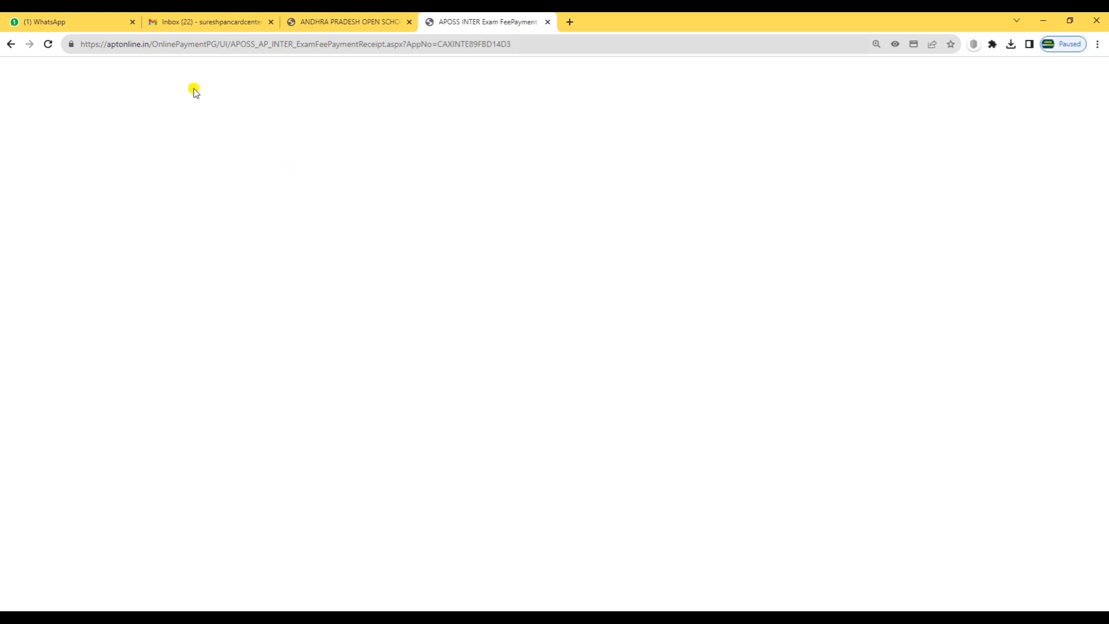
# Step: Open the APOSS SSC & INTER April-2024 exam payment link from the Open School home page and choose the INTER duplicate receipt service
pyautogui.click(355, 22)
pyautogui.scroll(-7, 578, 437)
pyautogui.scroll(-3, 578, 439)
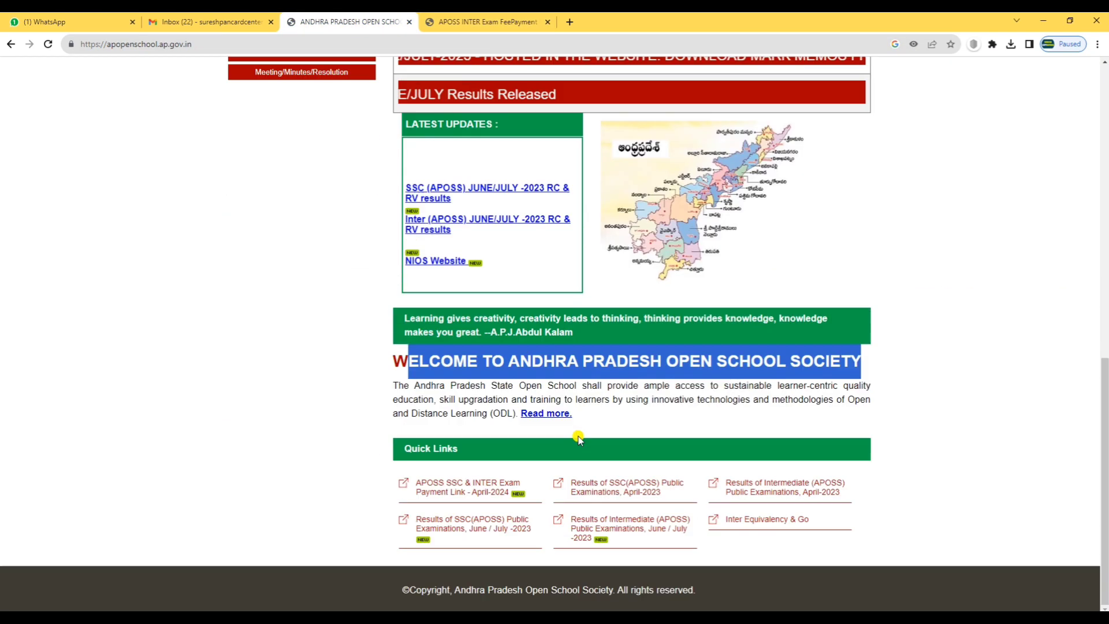
pyautogui.click(473, 487)
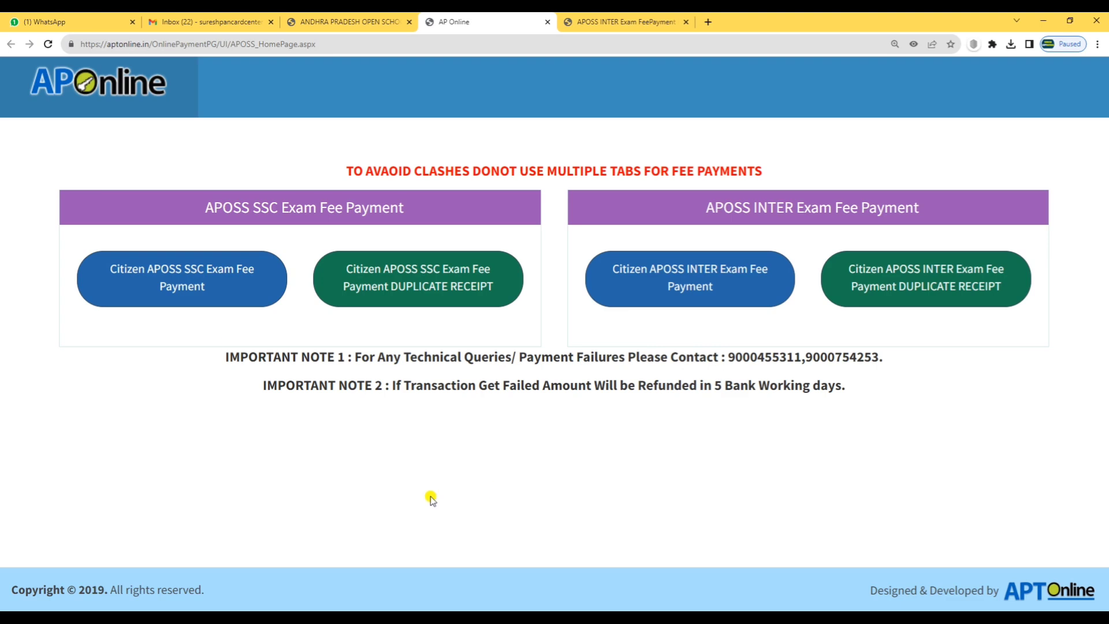
pyautogui.click(923, 292)
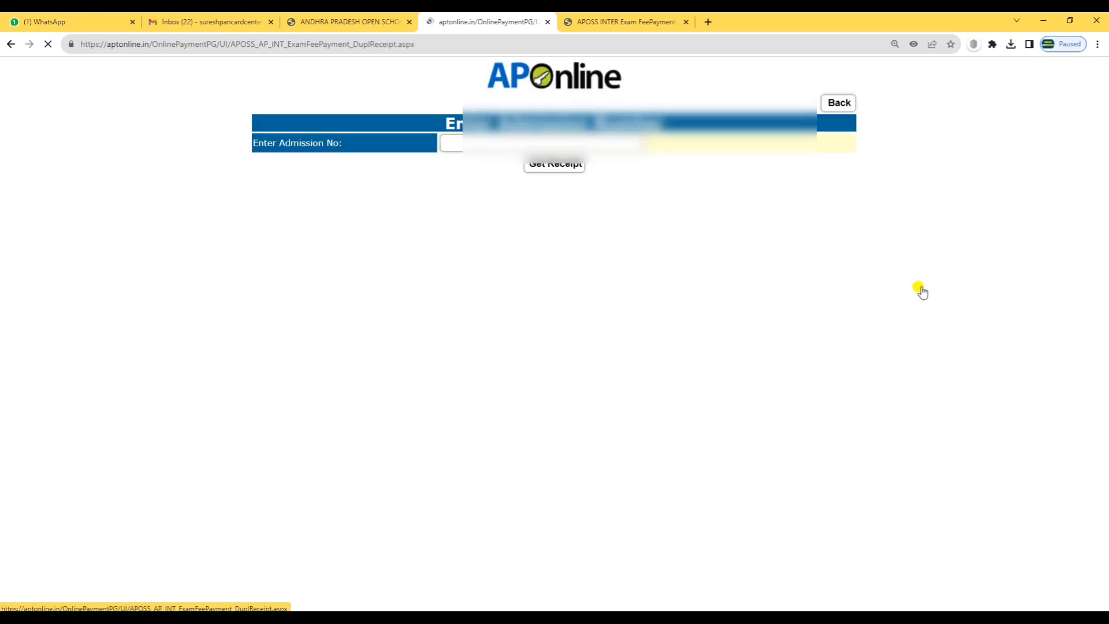
# Step: Enter the student's admission number and get the payment receipt record
pyautogui.click(491, 140)
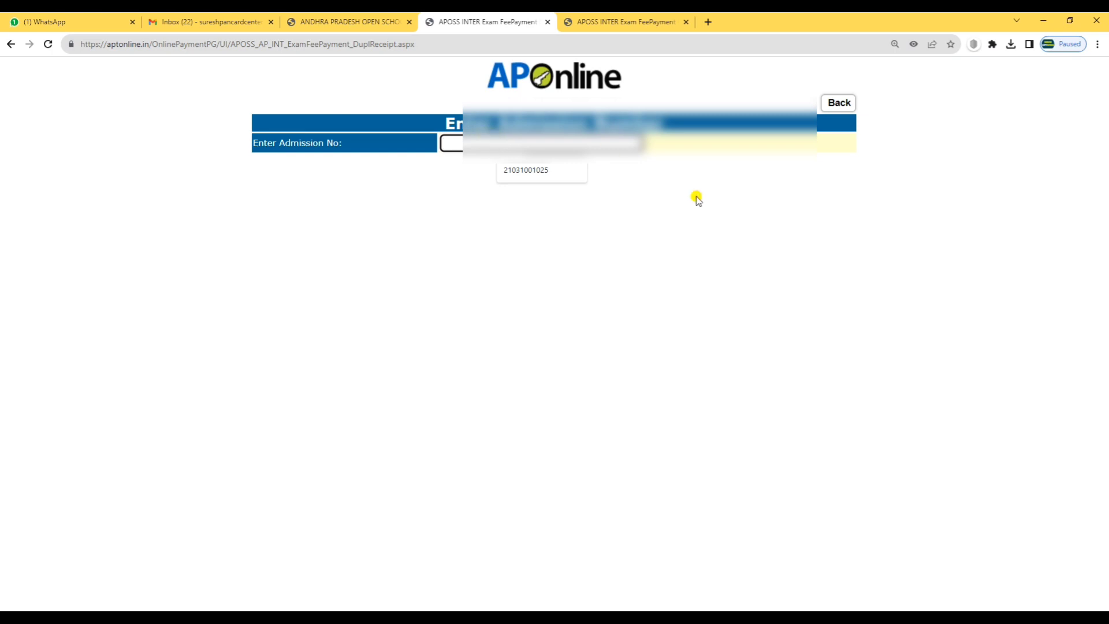
pyautogui.click(508, 144)
pyautogui.hotkey('ctrl', 'v')
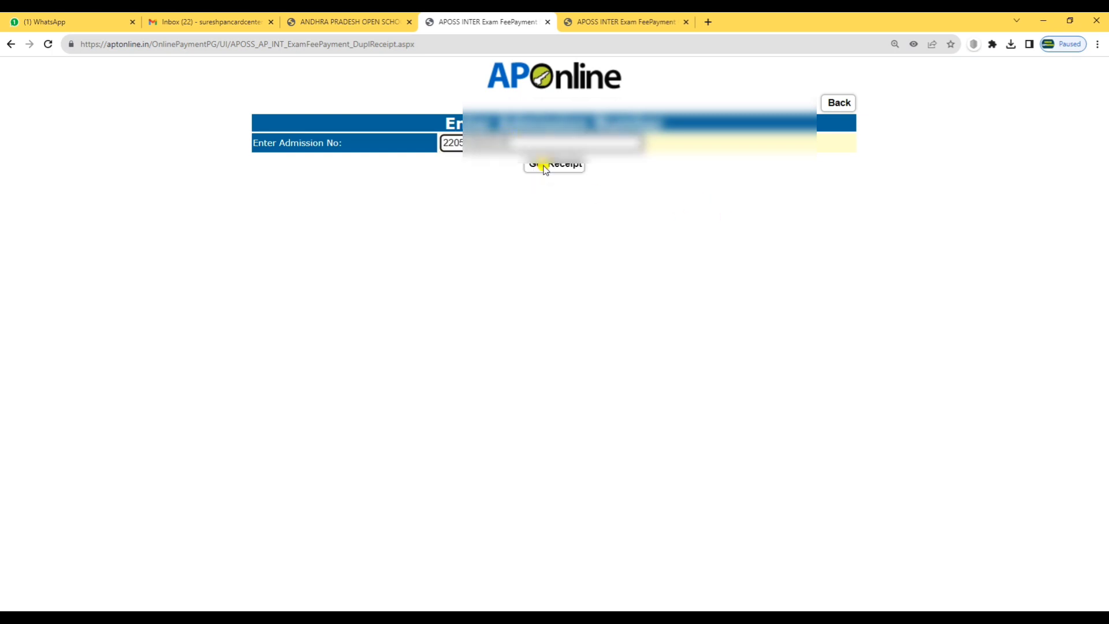
pyautogui.click(546, 167)
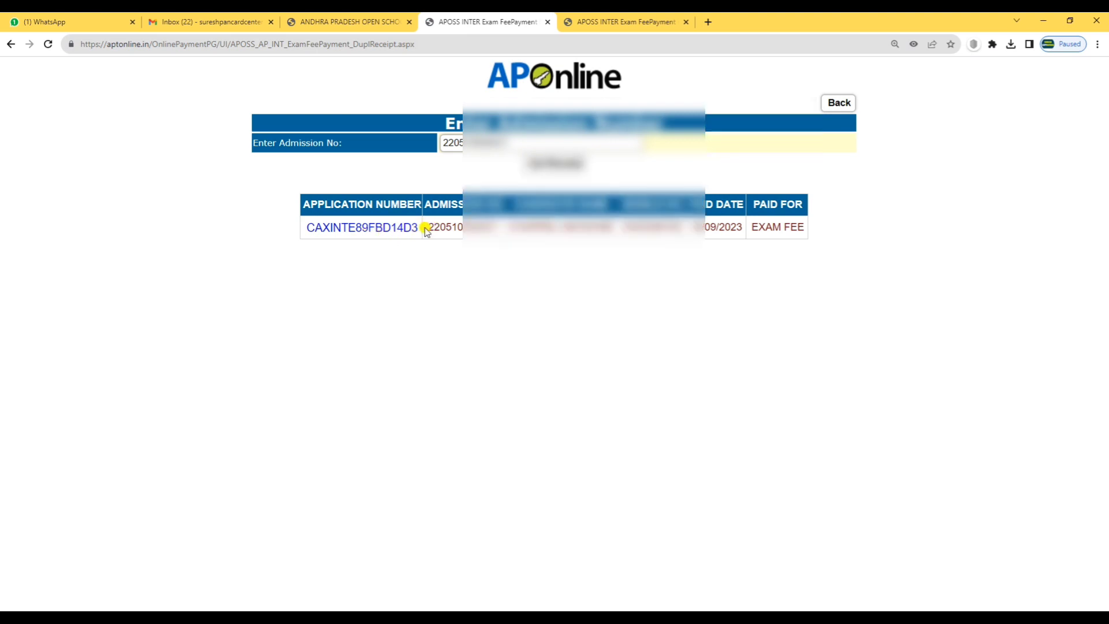
# Step: Check the admission number and EXAM FEE entry in the listed record, and open its duplicate receipt
pyautogui.moveTo(426, 228); pyautogui.dragTo(506, 227)
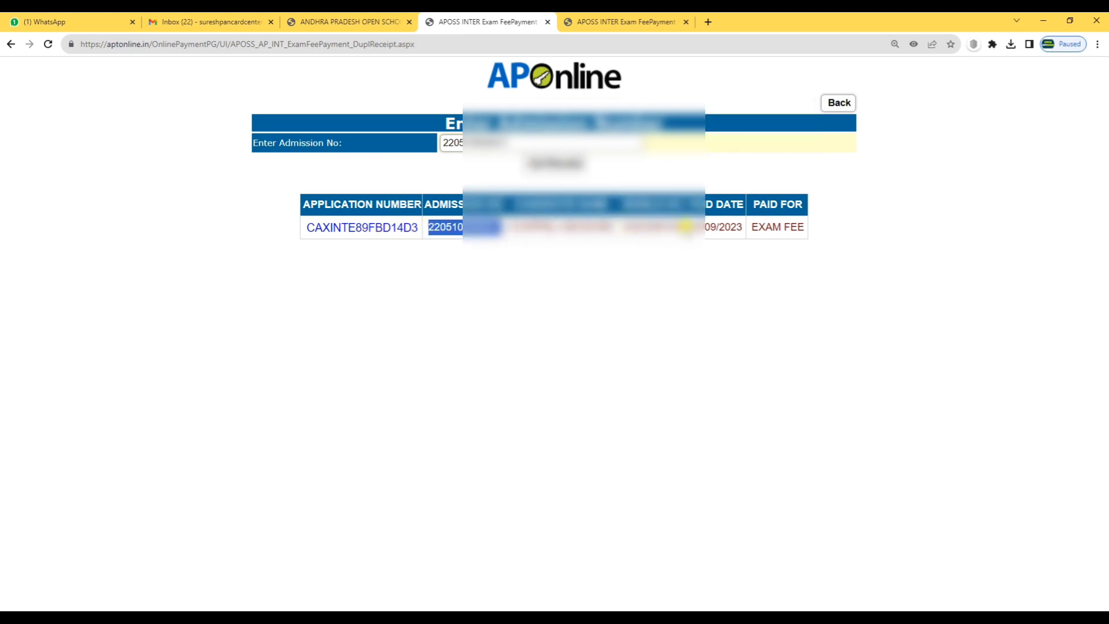
pyautogui.moveTo(751, 228); pyautogui.dragTo(795, 227)
pyautogui.click(821, 231)
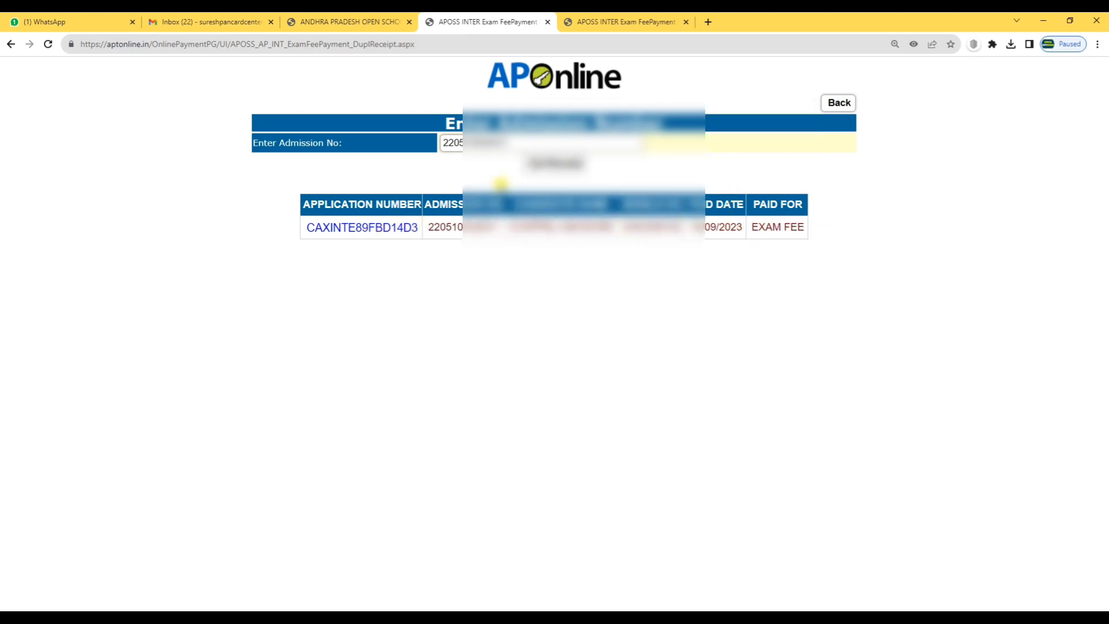
pyautogui.click(362, 228)
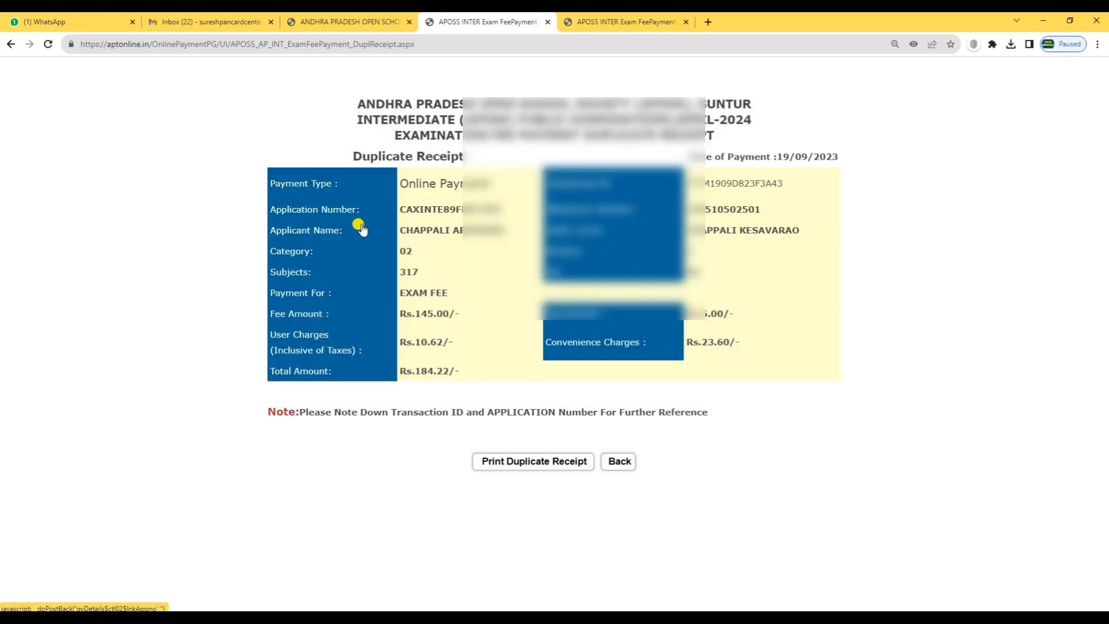
# Step: Save the duplicate receipt as a PDF named with the student's first name and OPEN FEE, and return to the fee payment home page
pyautogui.click(563, 462)
pyautogui.click(516, 14)
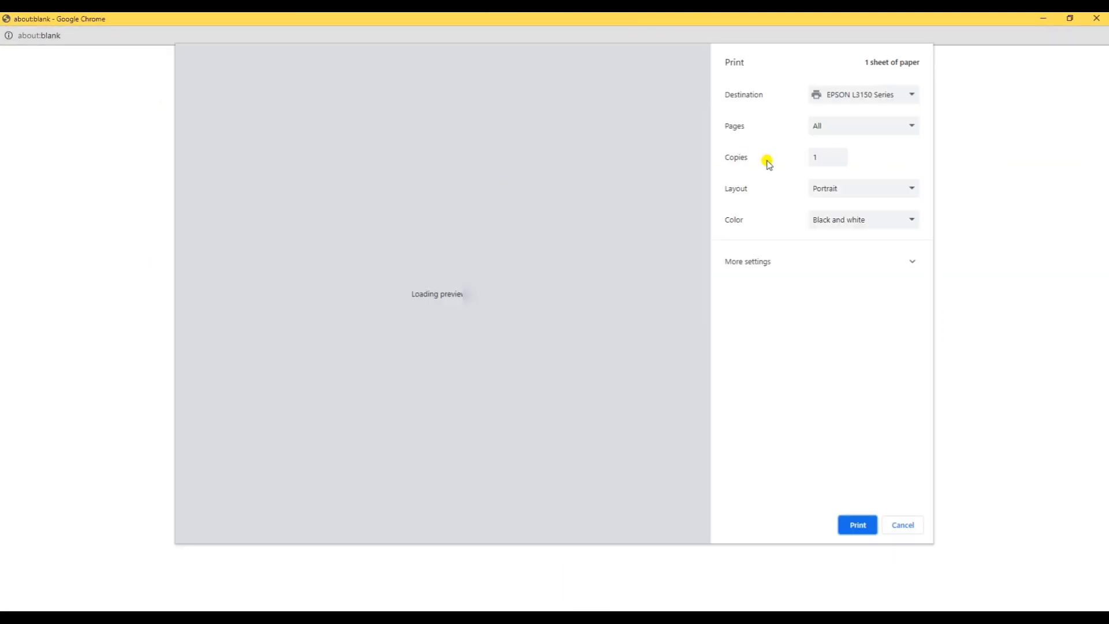
pyautogui.click(844, 95)
pyautogui.click(841, 139)
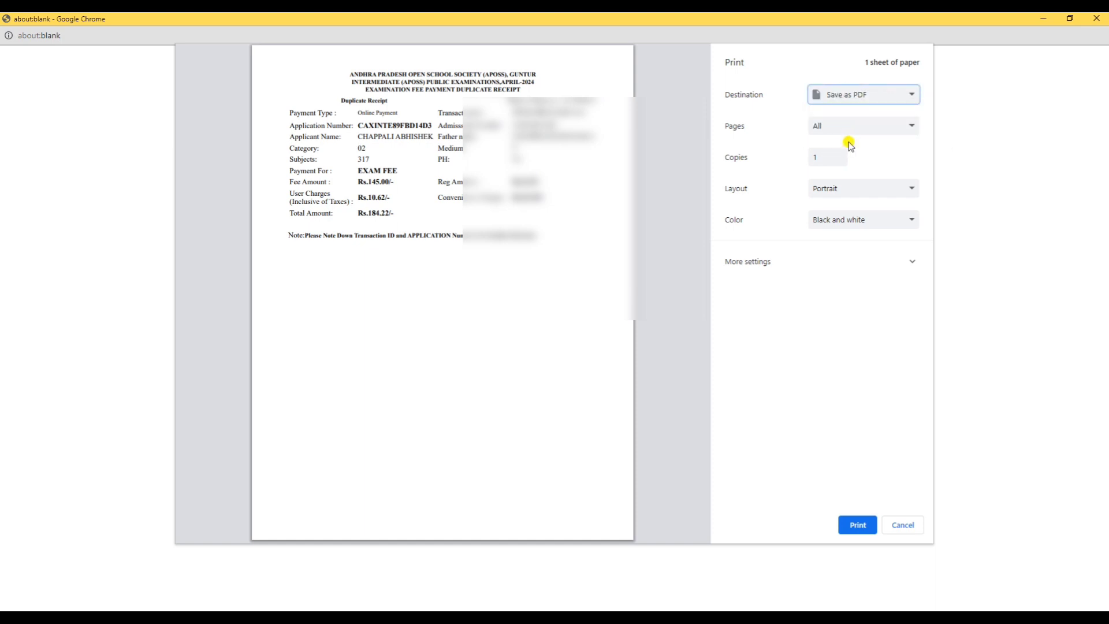
pyautogui.click(856, 524)
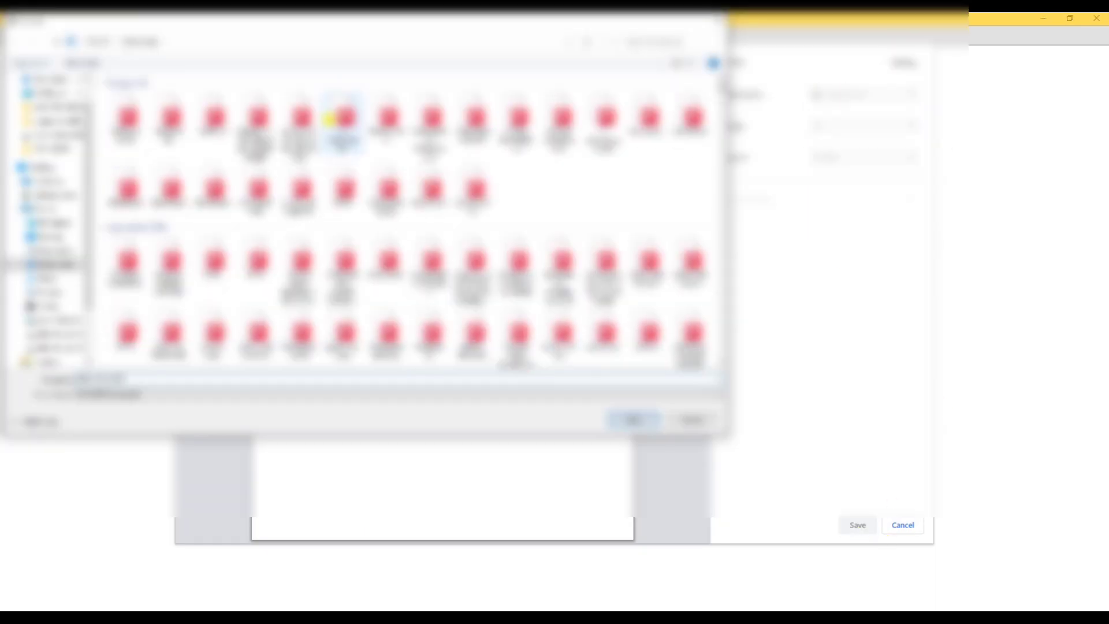
pyautogui.press('Return')
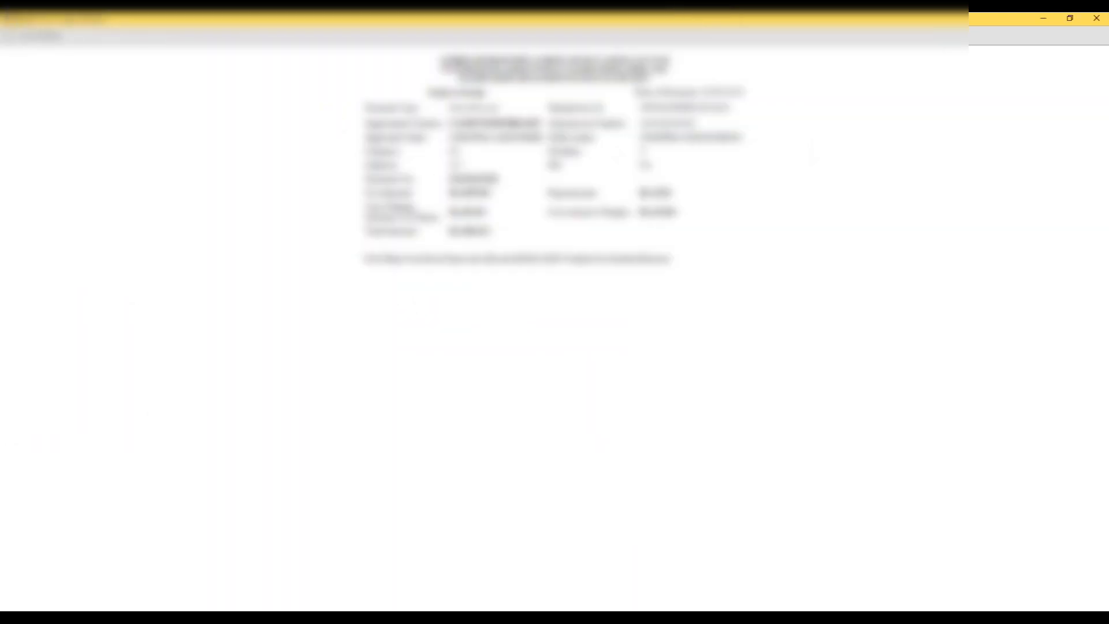
pyautogui.click(1102, 22)
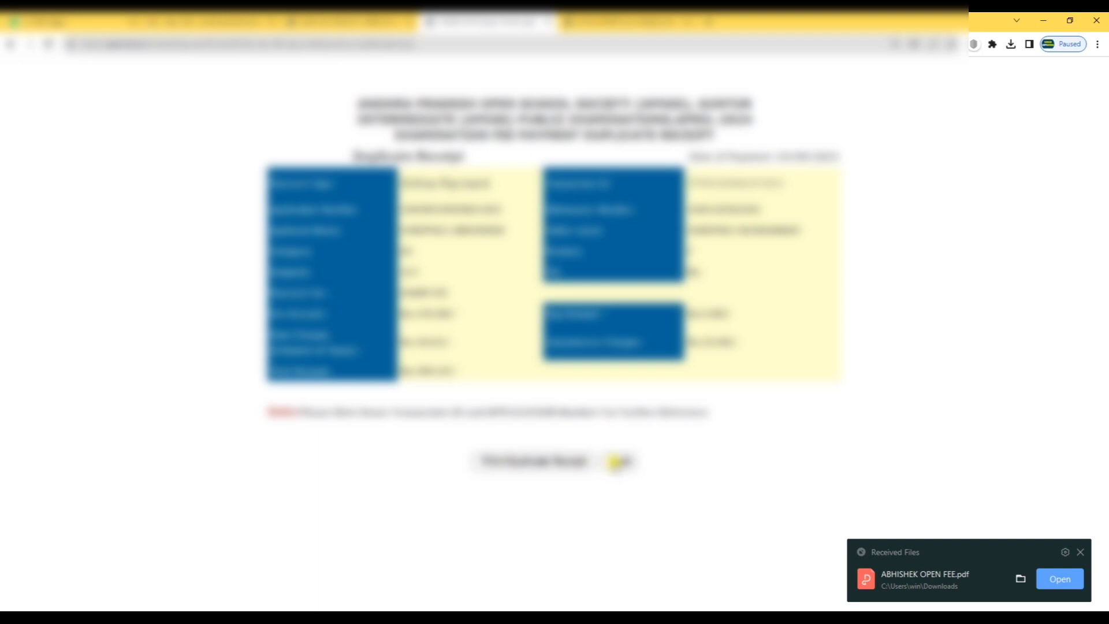
pyautogui.click(615, 461)
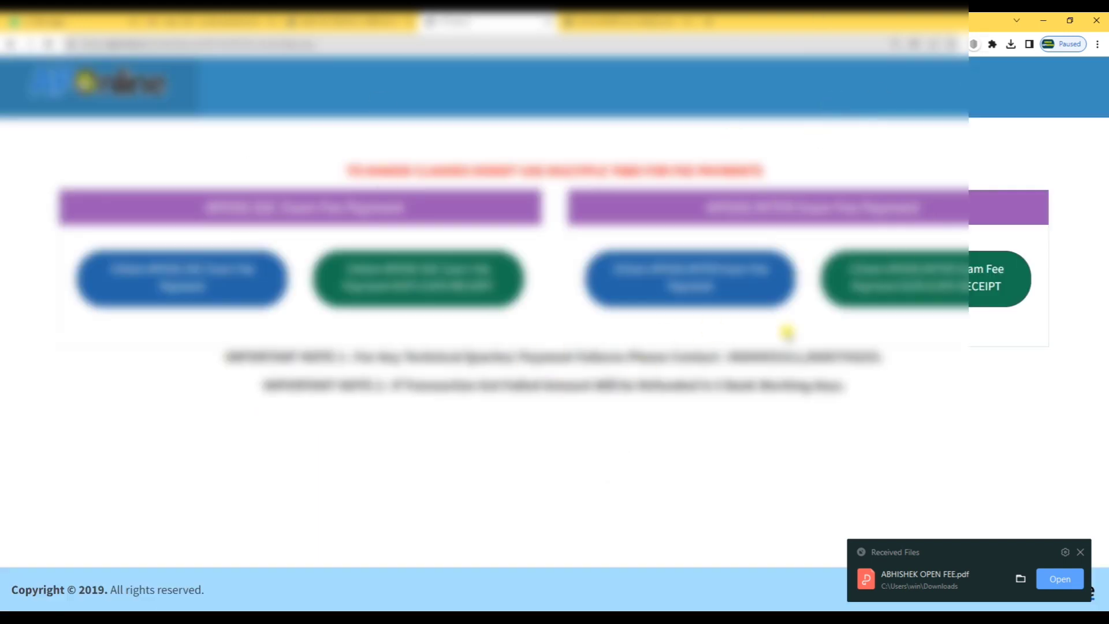
# Step: Return to the Open School Society home page, dismiss the received-file notification and view the Quick Links section
pyautogui.click(353, 21)
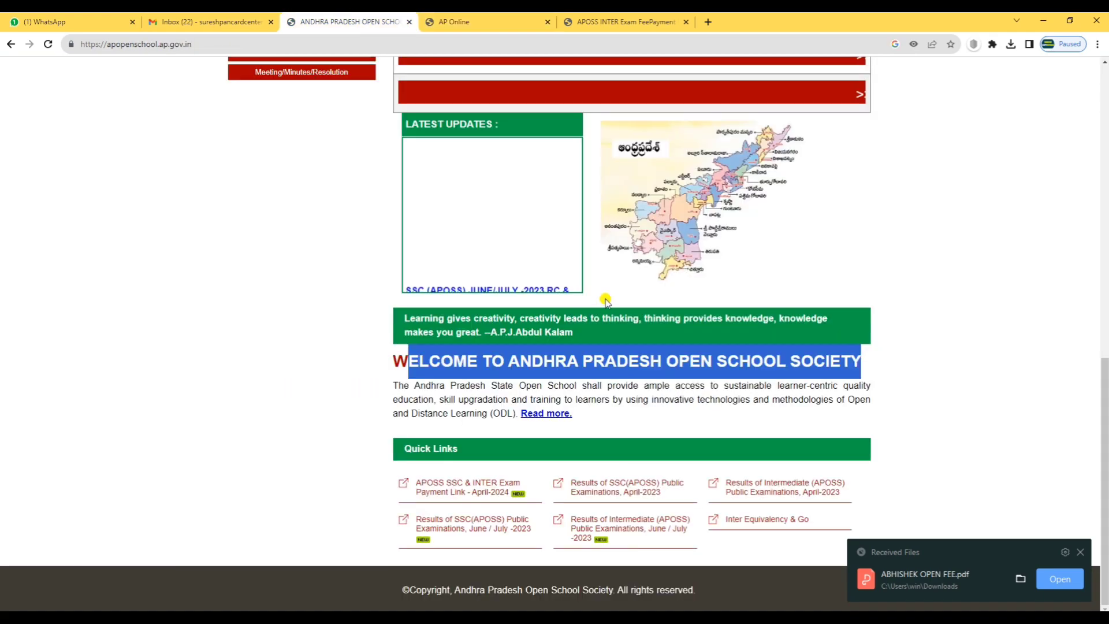
pyautogui.scroll(10, 604, 300)
pyautogui.click(1082, 552)
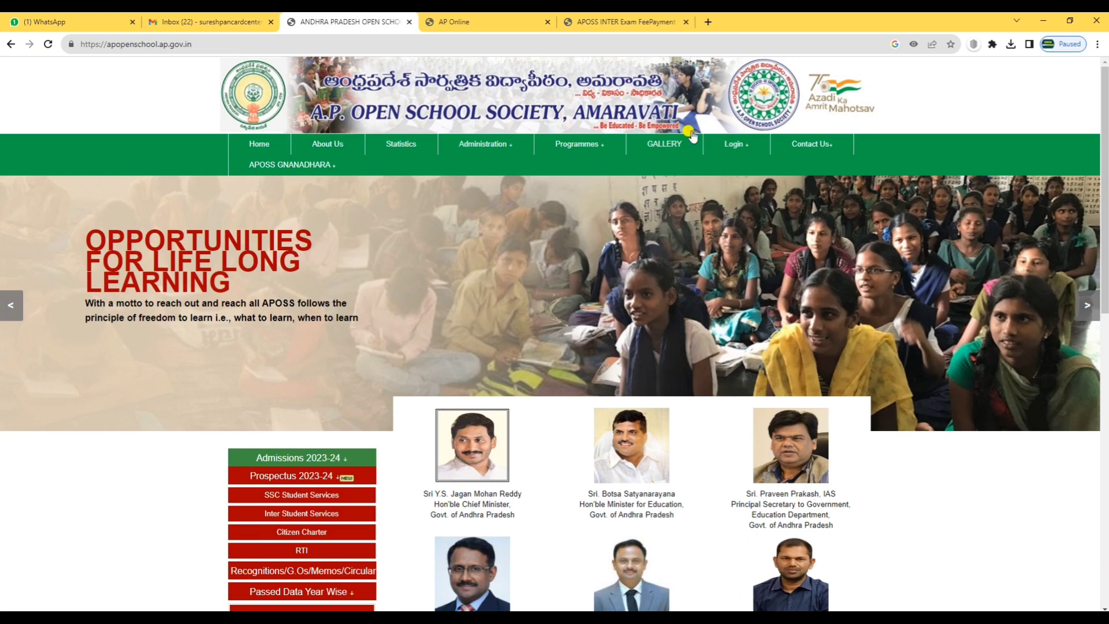
pyautogui.scroll(-5, 637, 399)
pyautogui.scroll(-6, 638, 402)
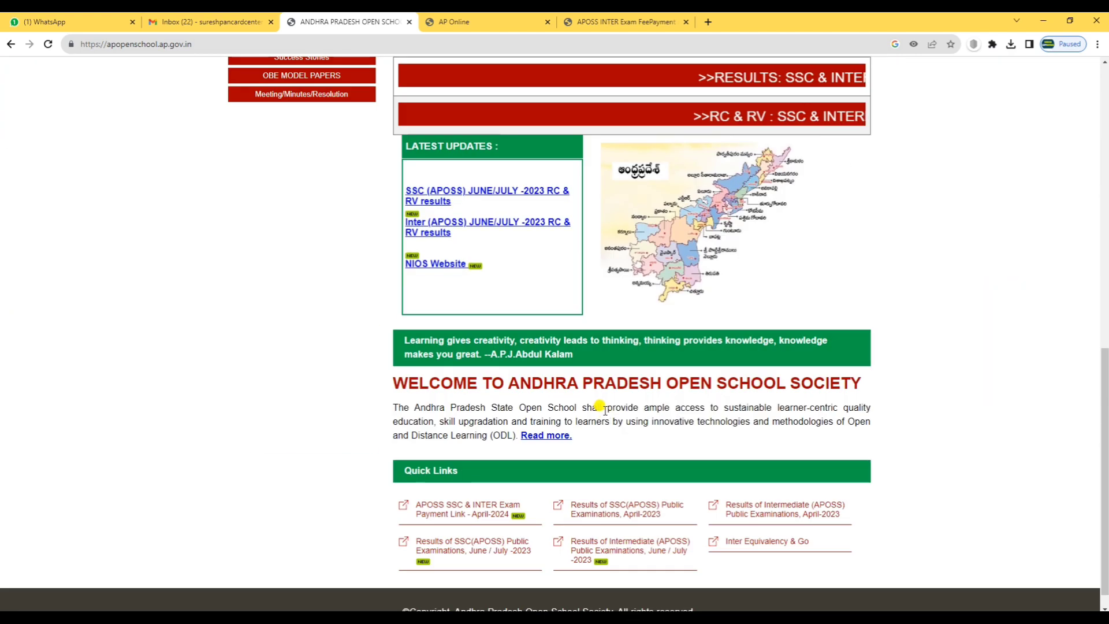